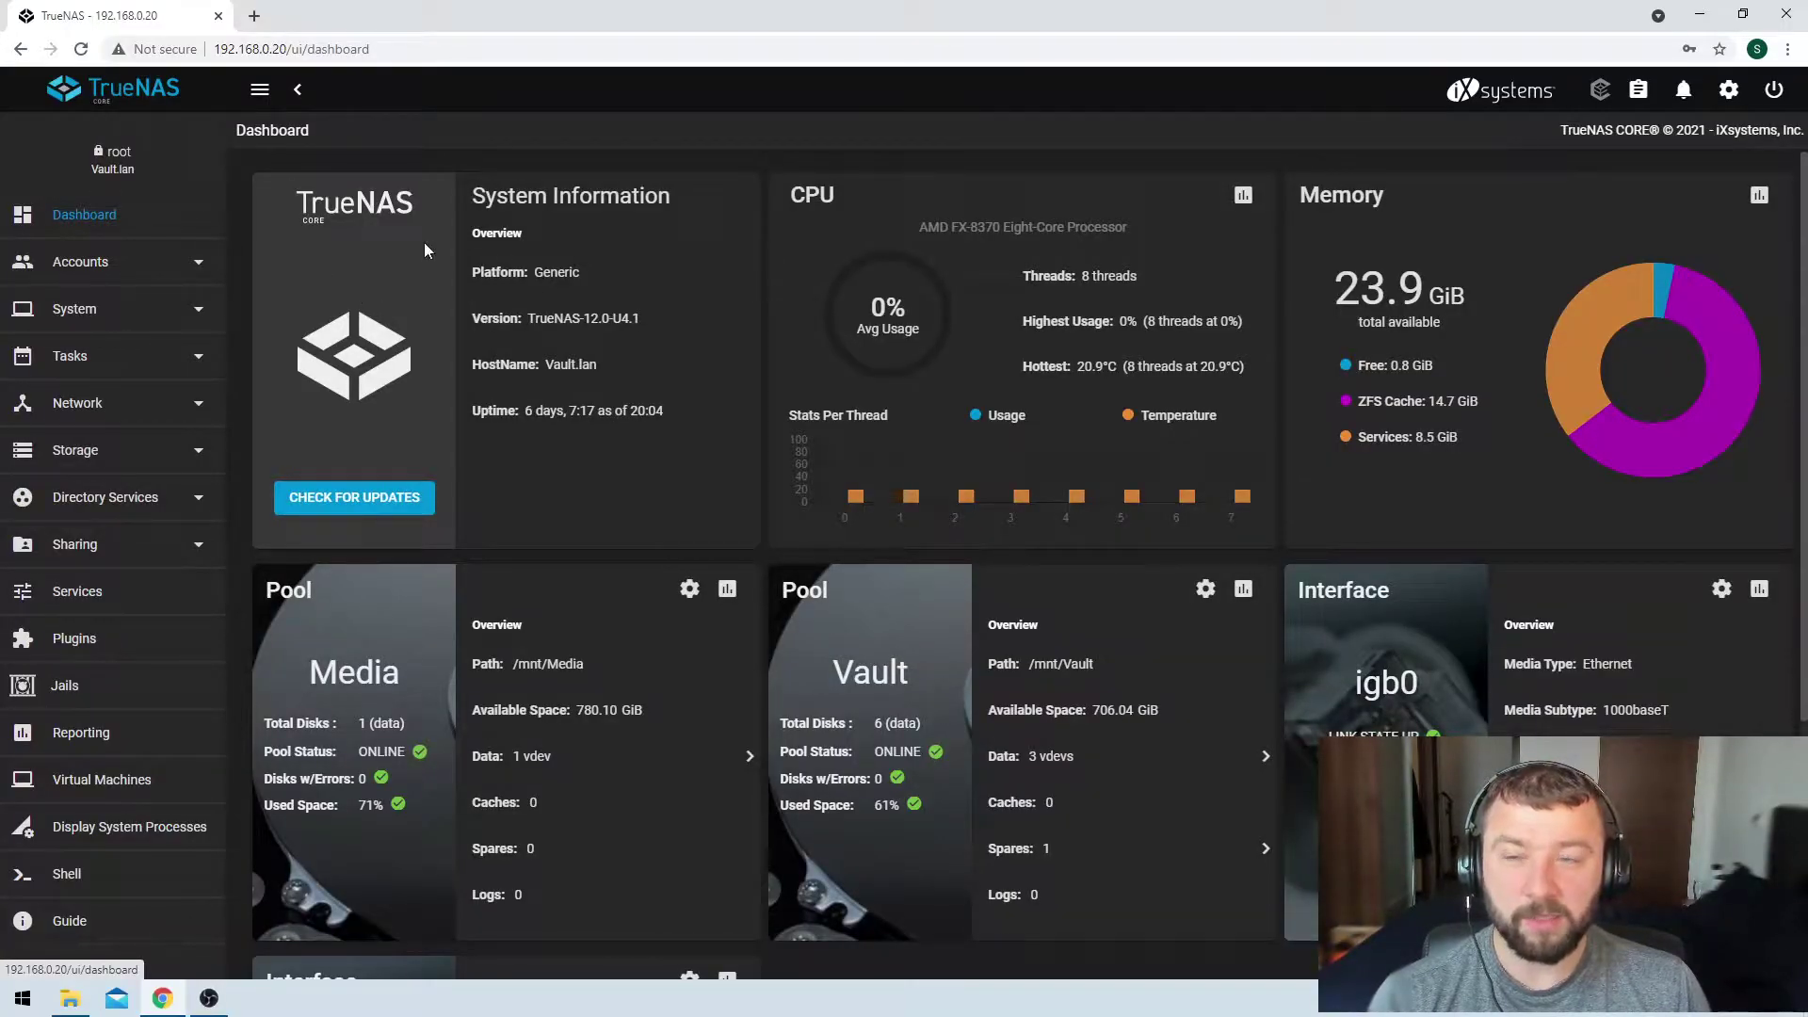
Step: Open System › Boot, scroll through the 14 boot environments, and open the boot-pool ACTIONS menu
left_click(122, 310)
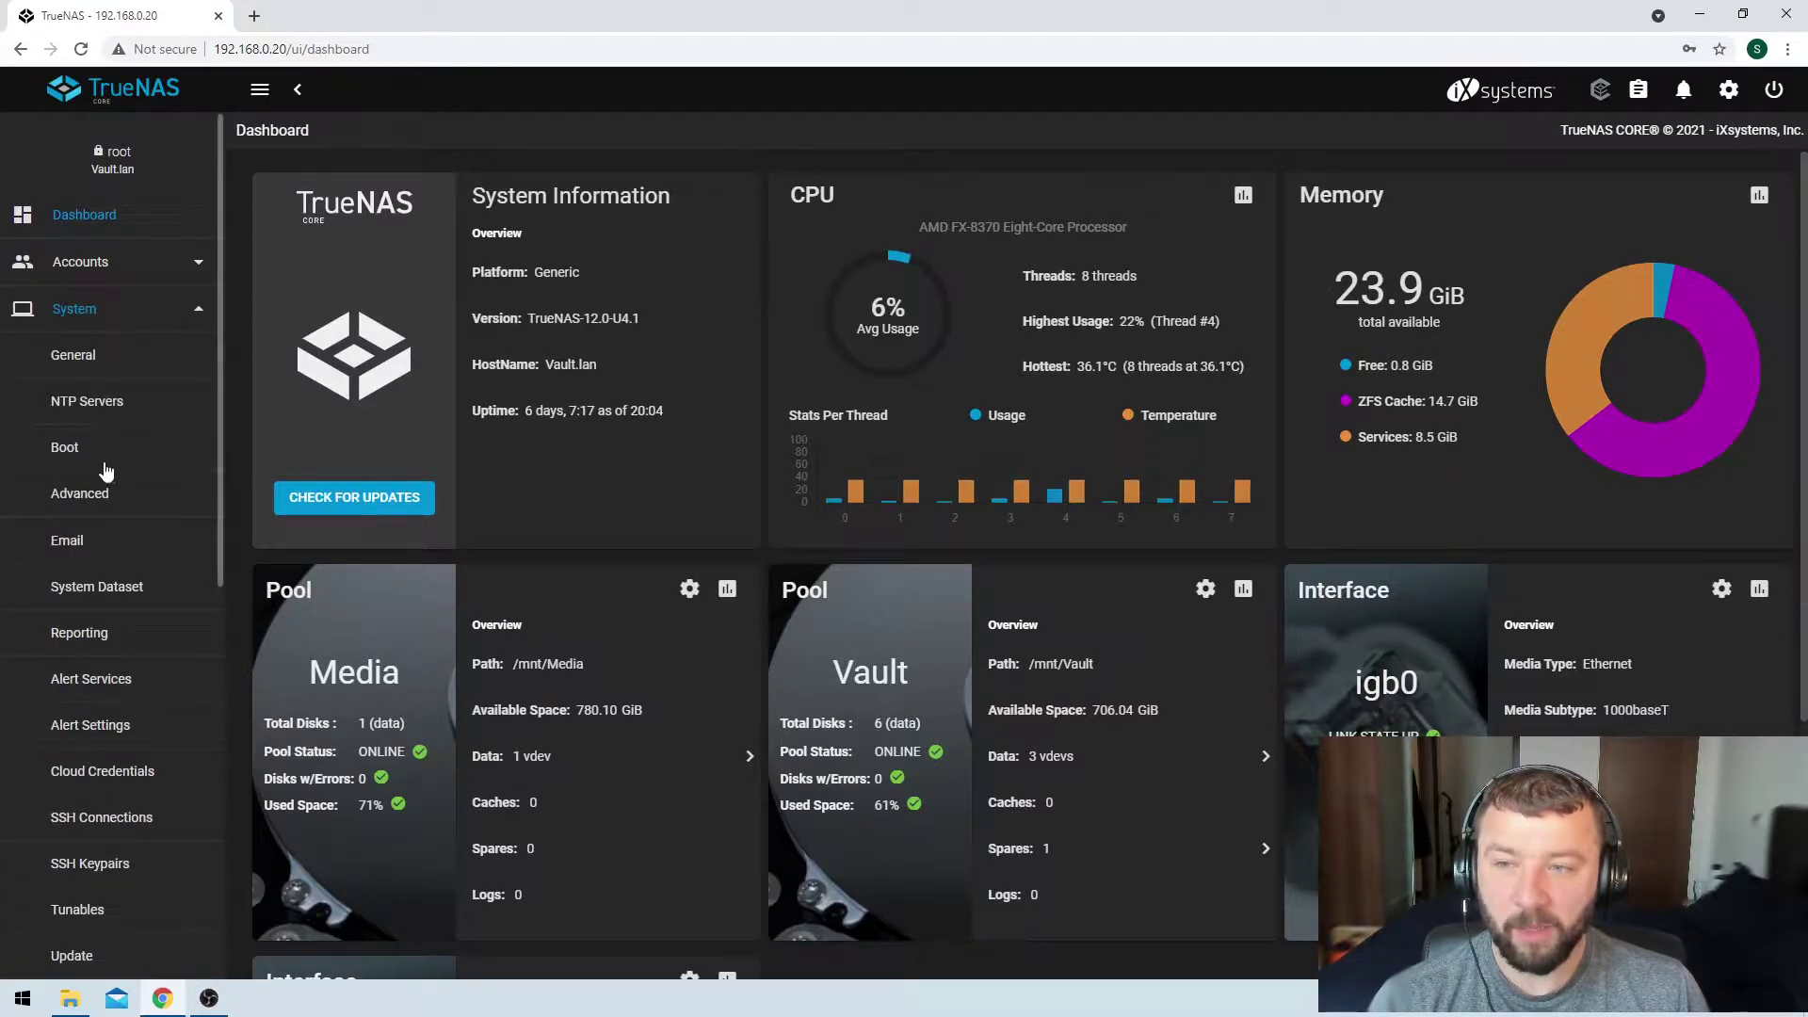
left_click(65, 449)
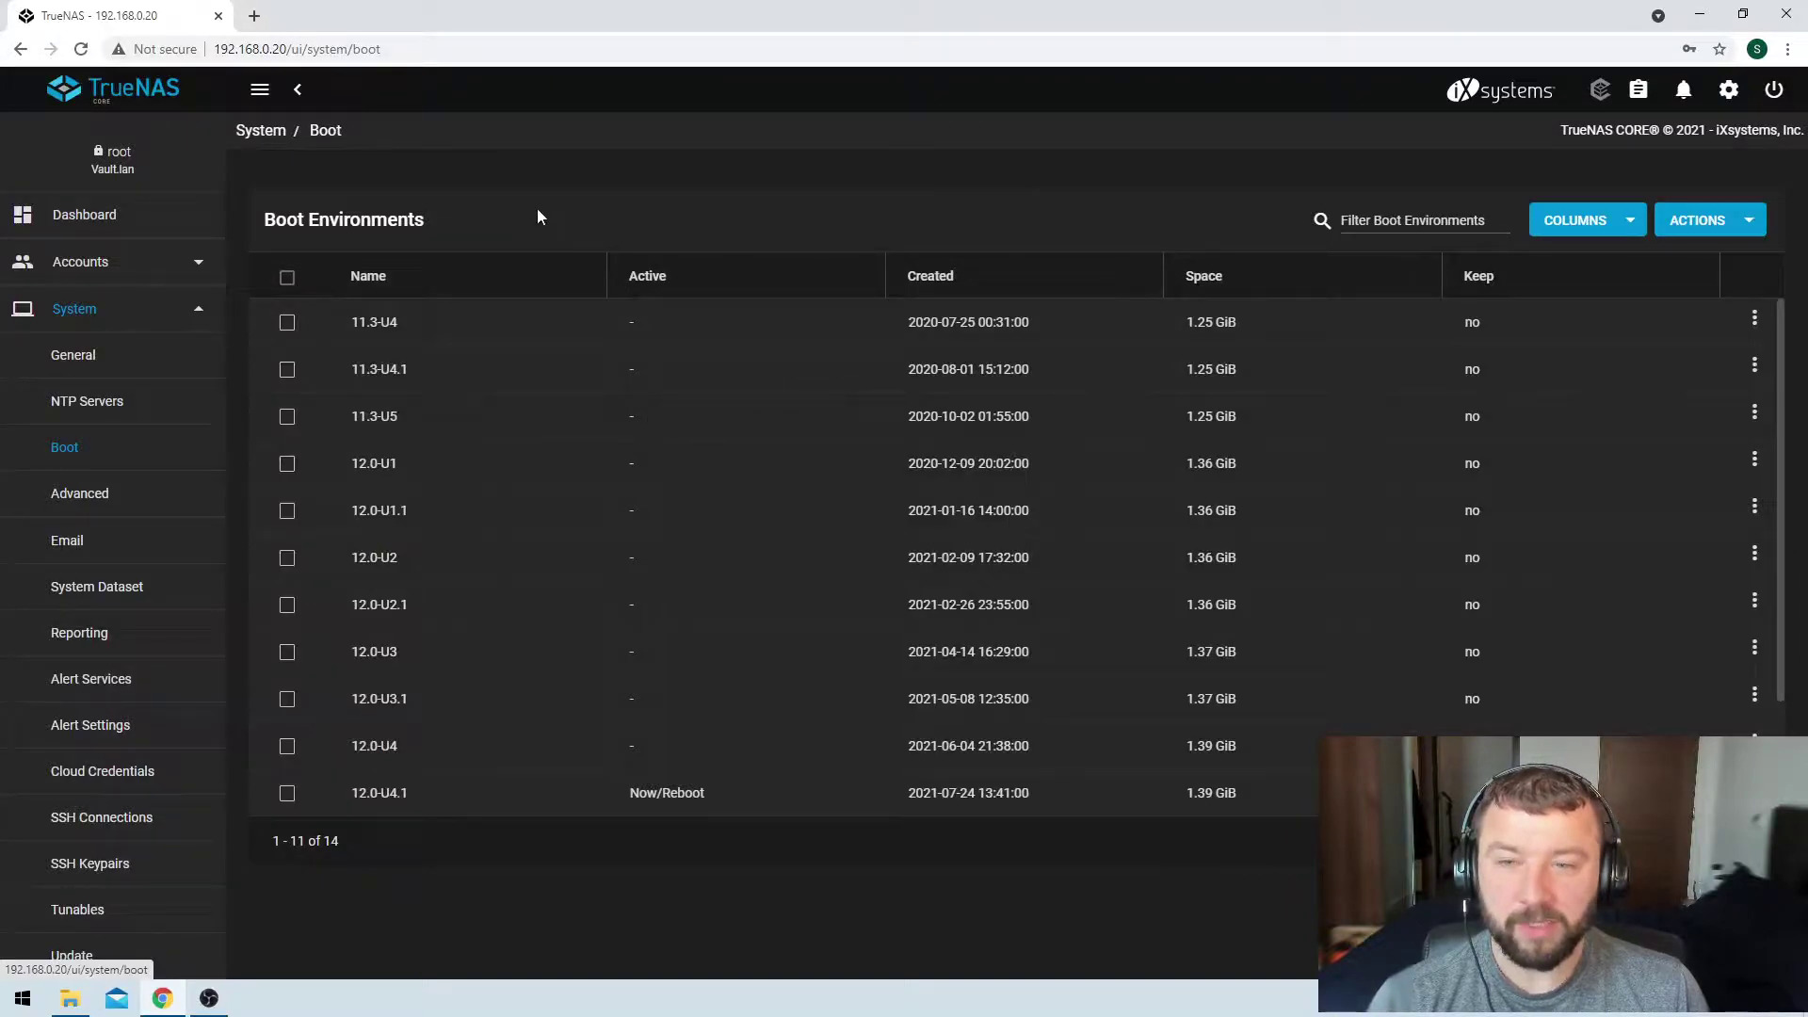
scroll(378, 316, "down", 1)
scroll(444, 500, "down", 1)
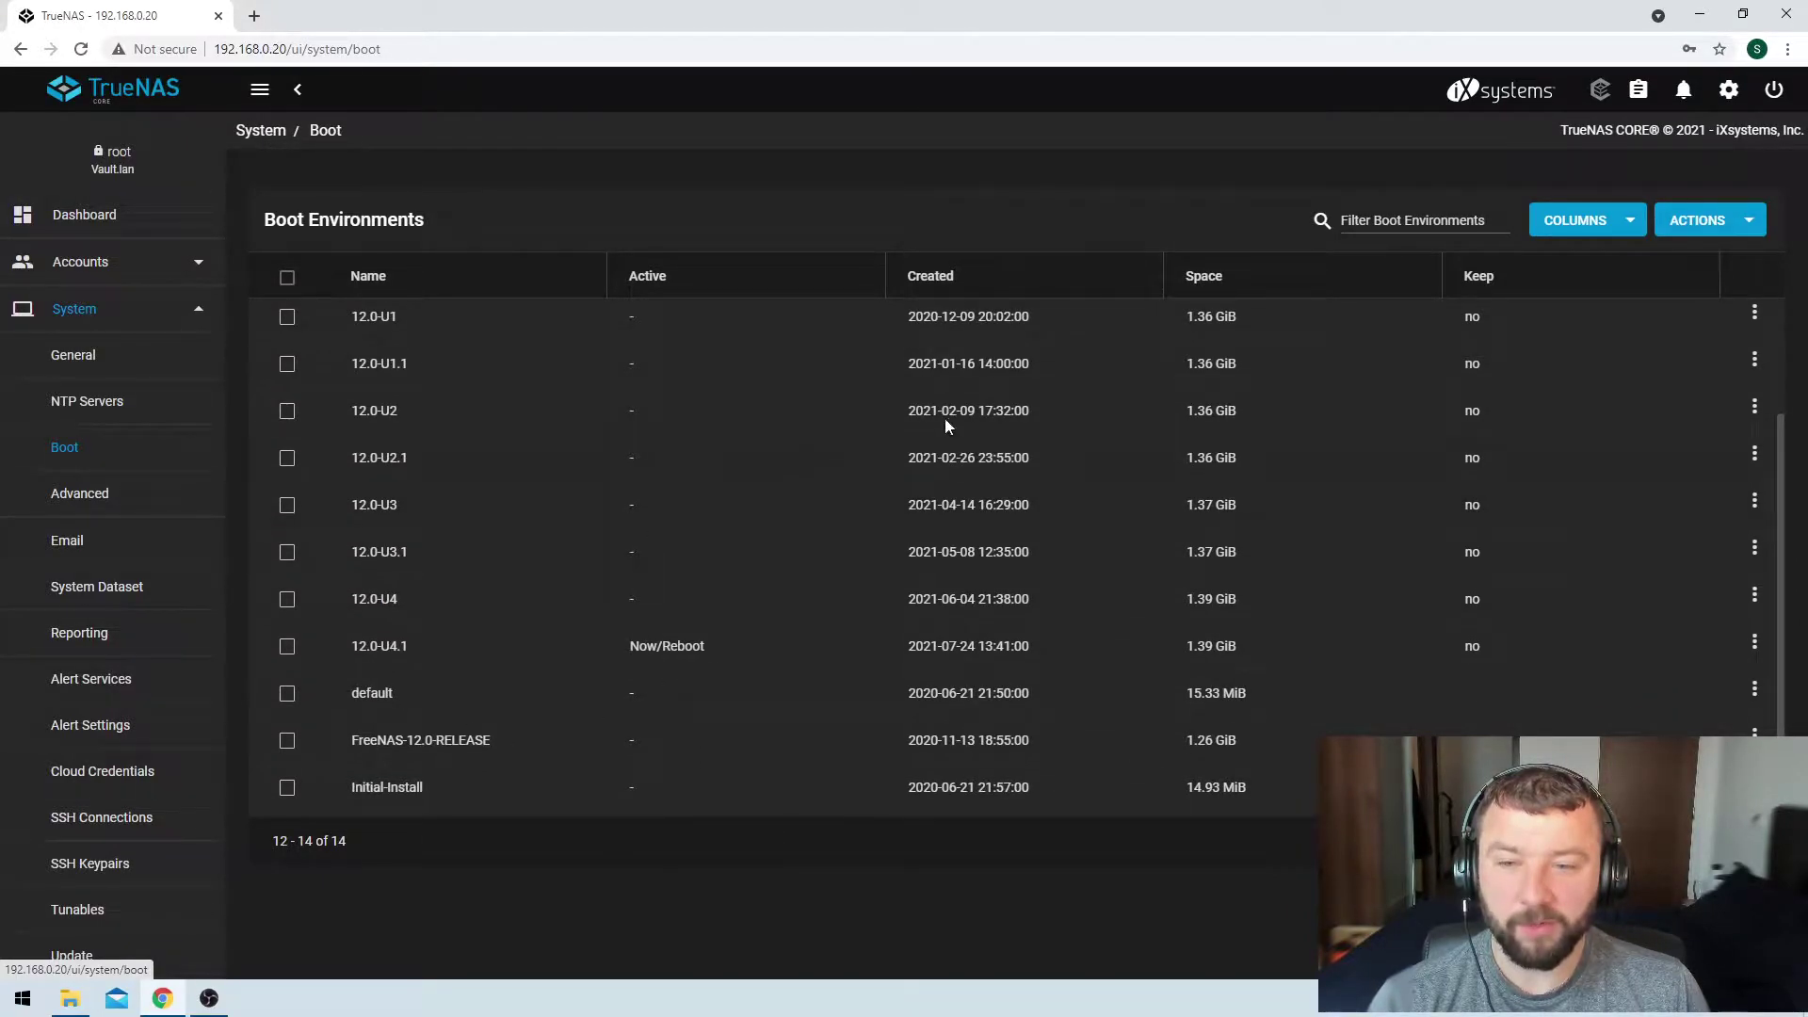
left_click(1744, 226)
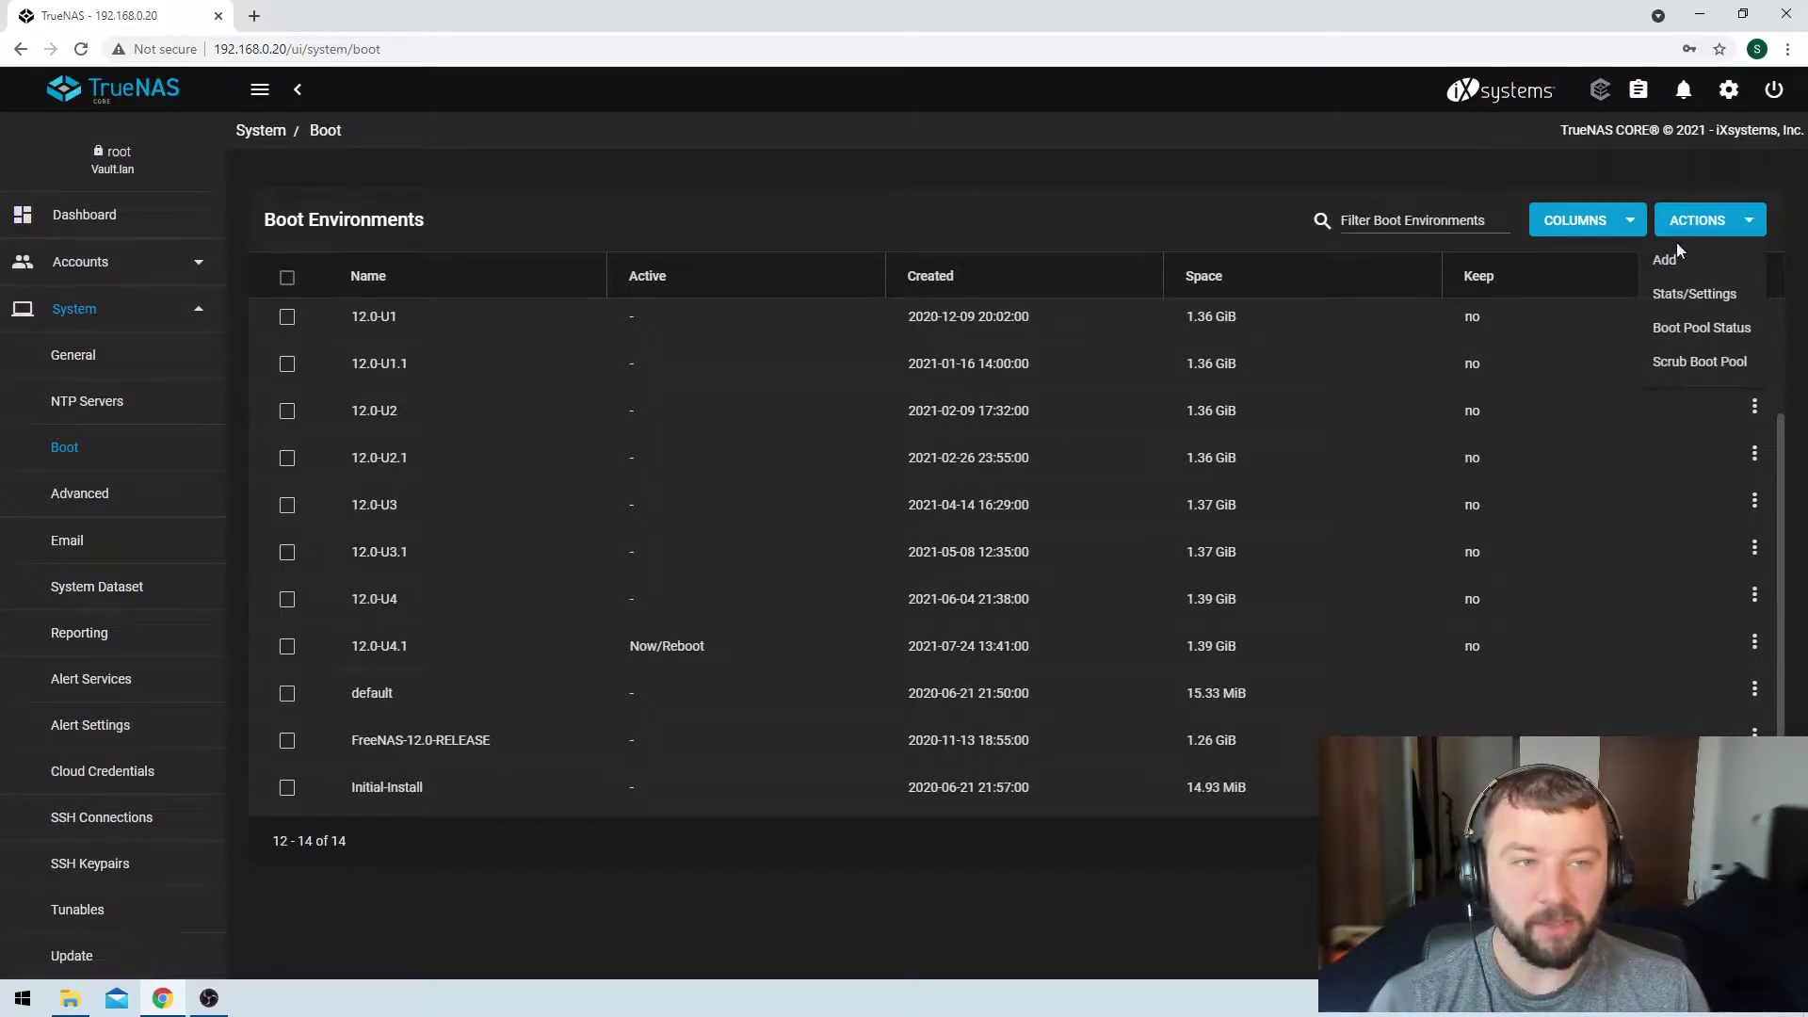
Step: From Boot Pool Status, choose Attach for the /dev/ada0p2 device
left_click(1699, 327)
left_click(276, 342)
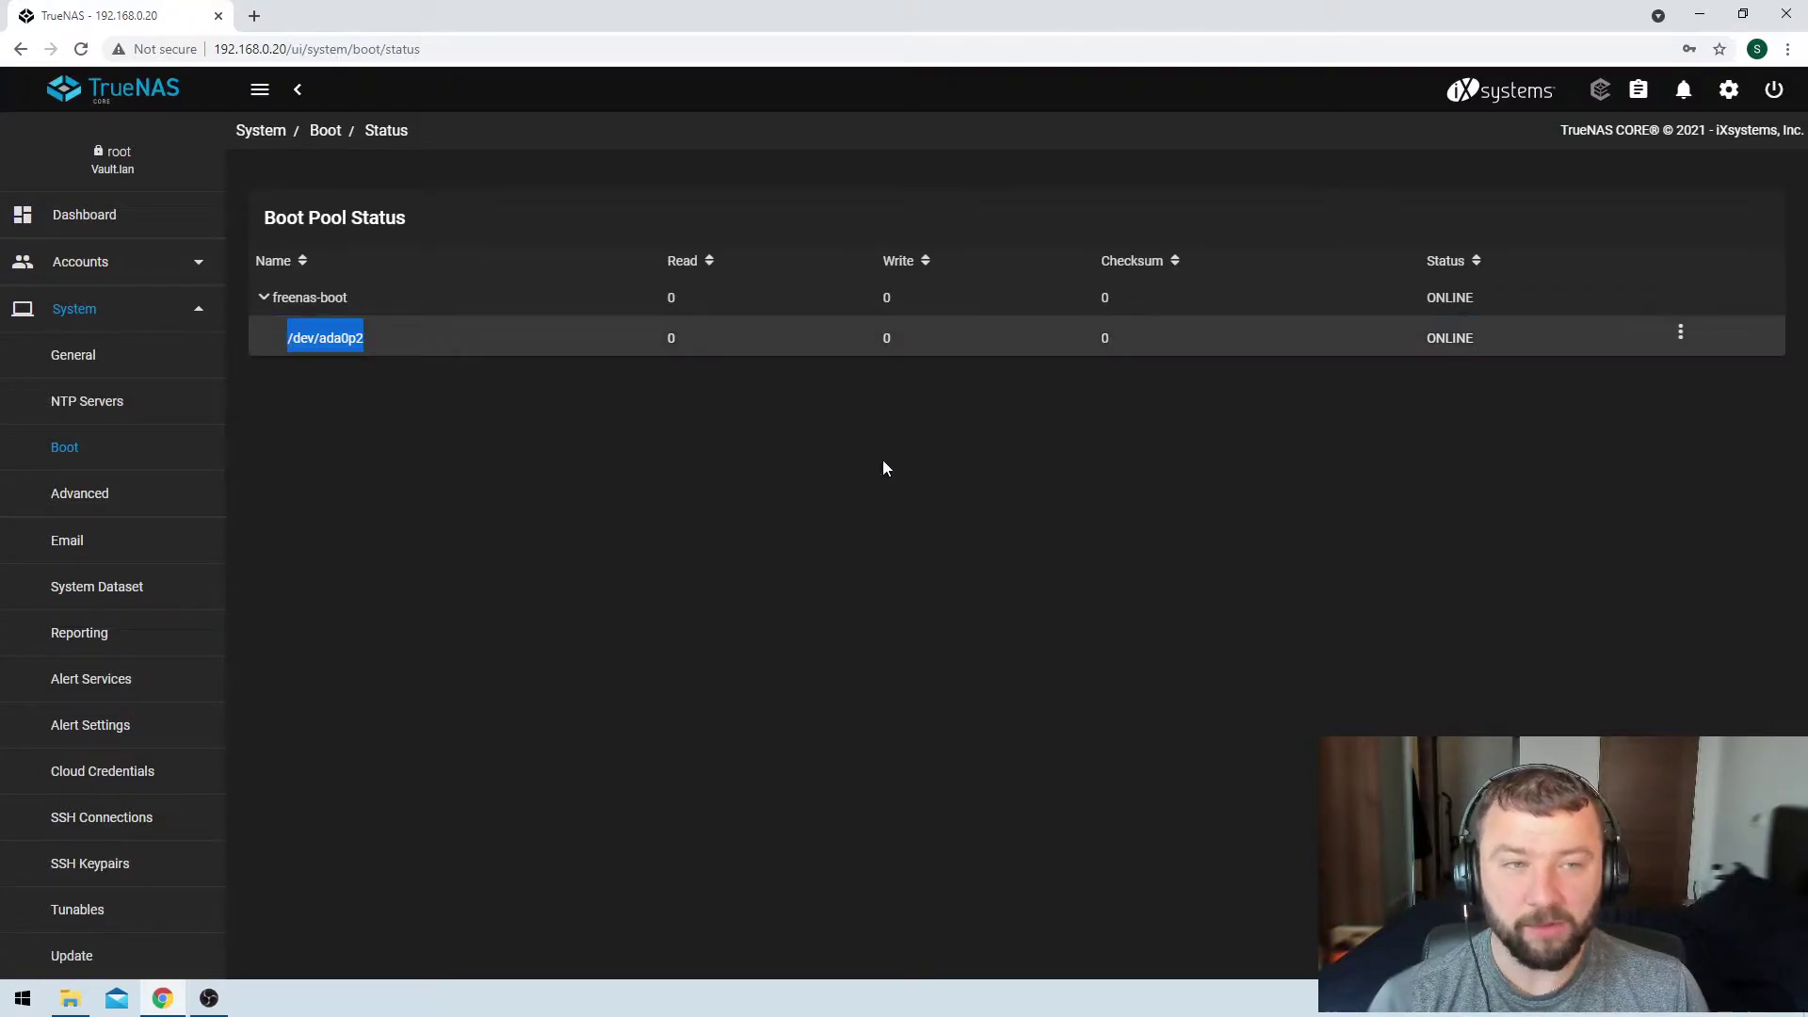
left_click(1494, 429)
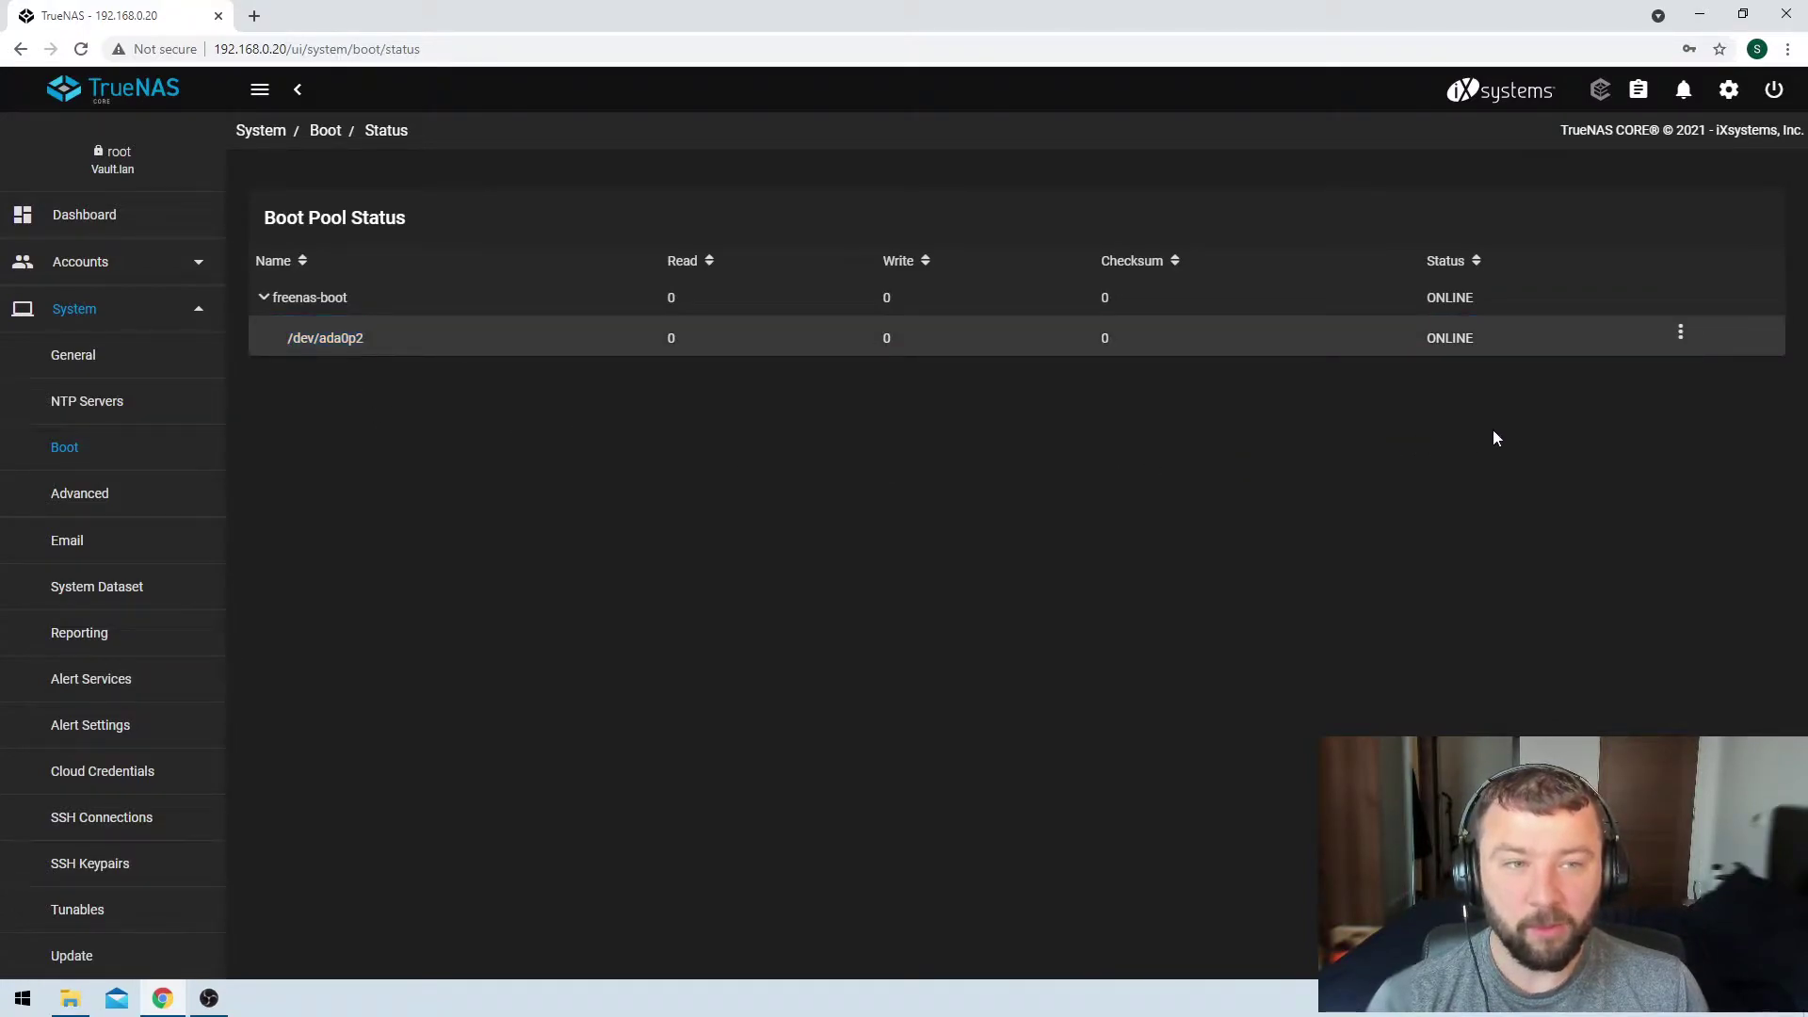
left_click(1680, 335)
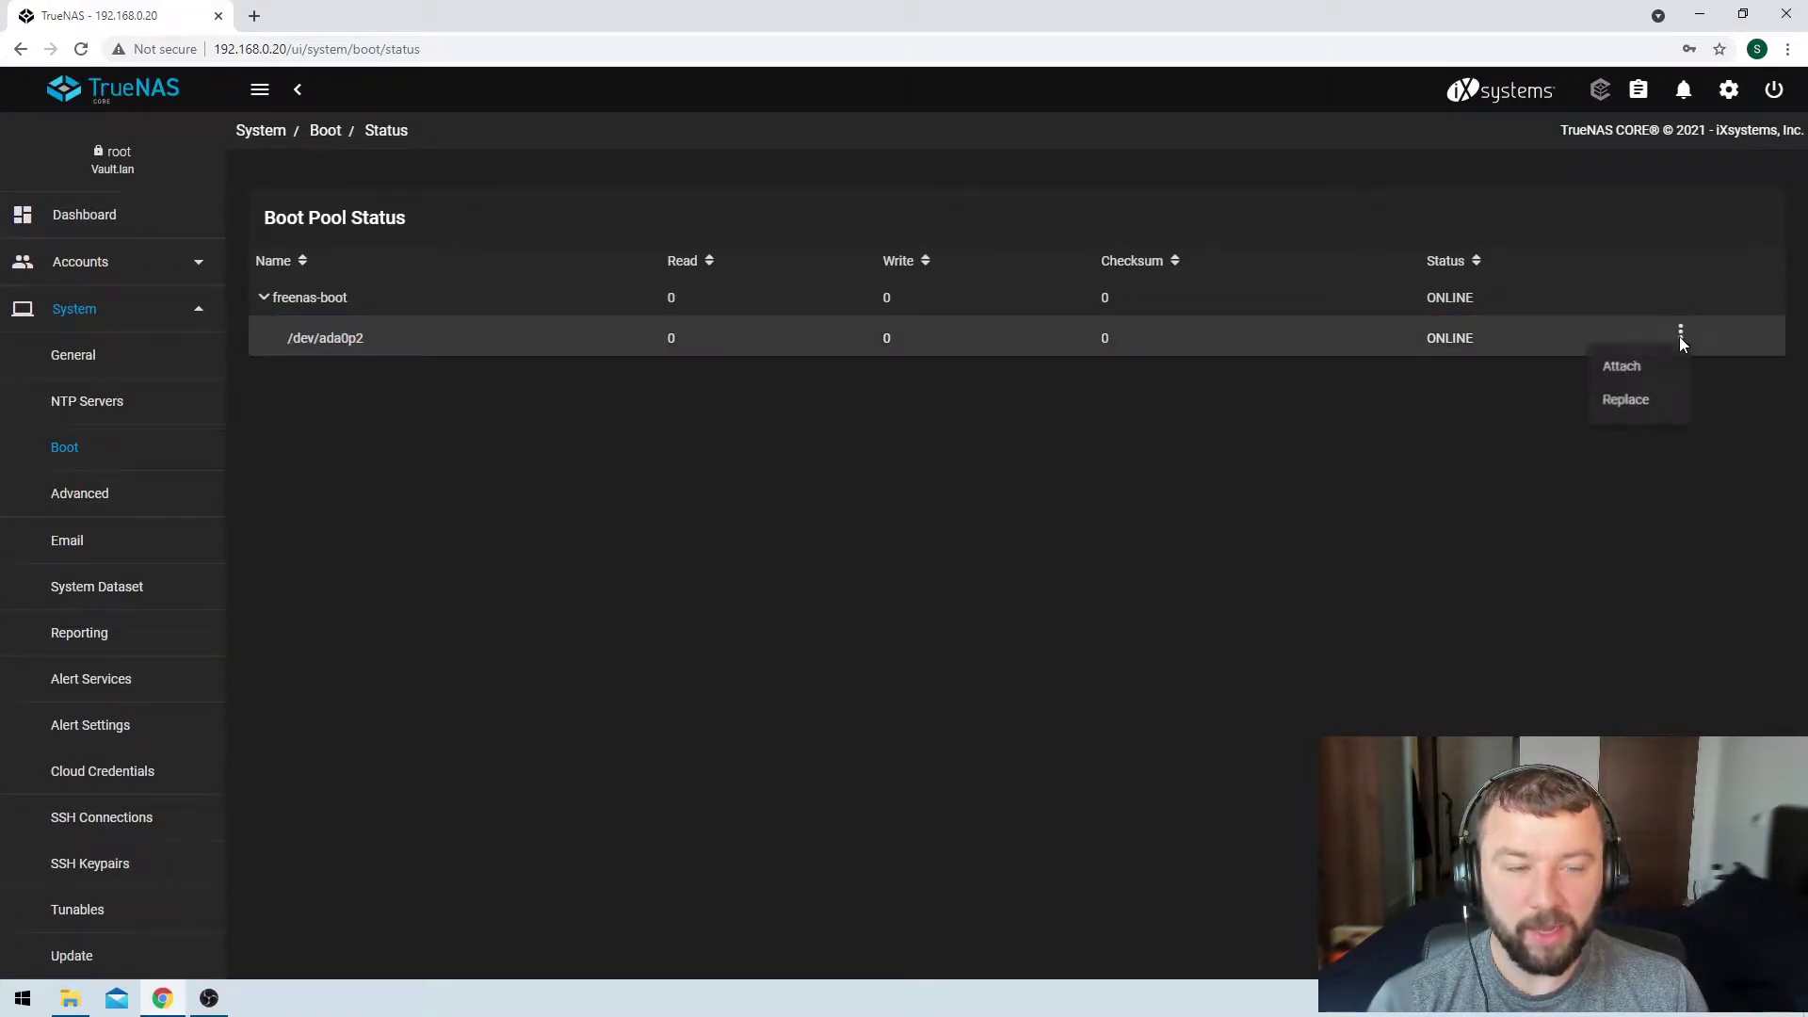
left_click(1622, 368)
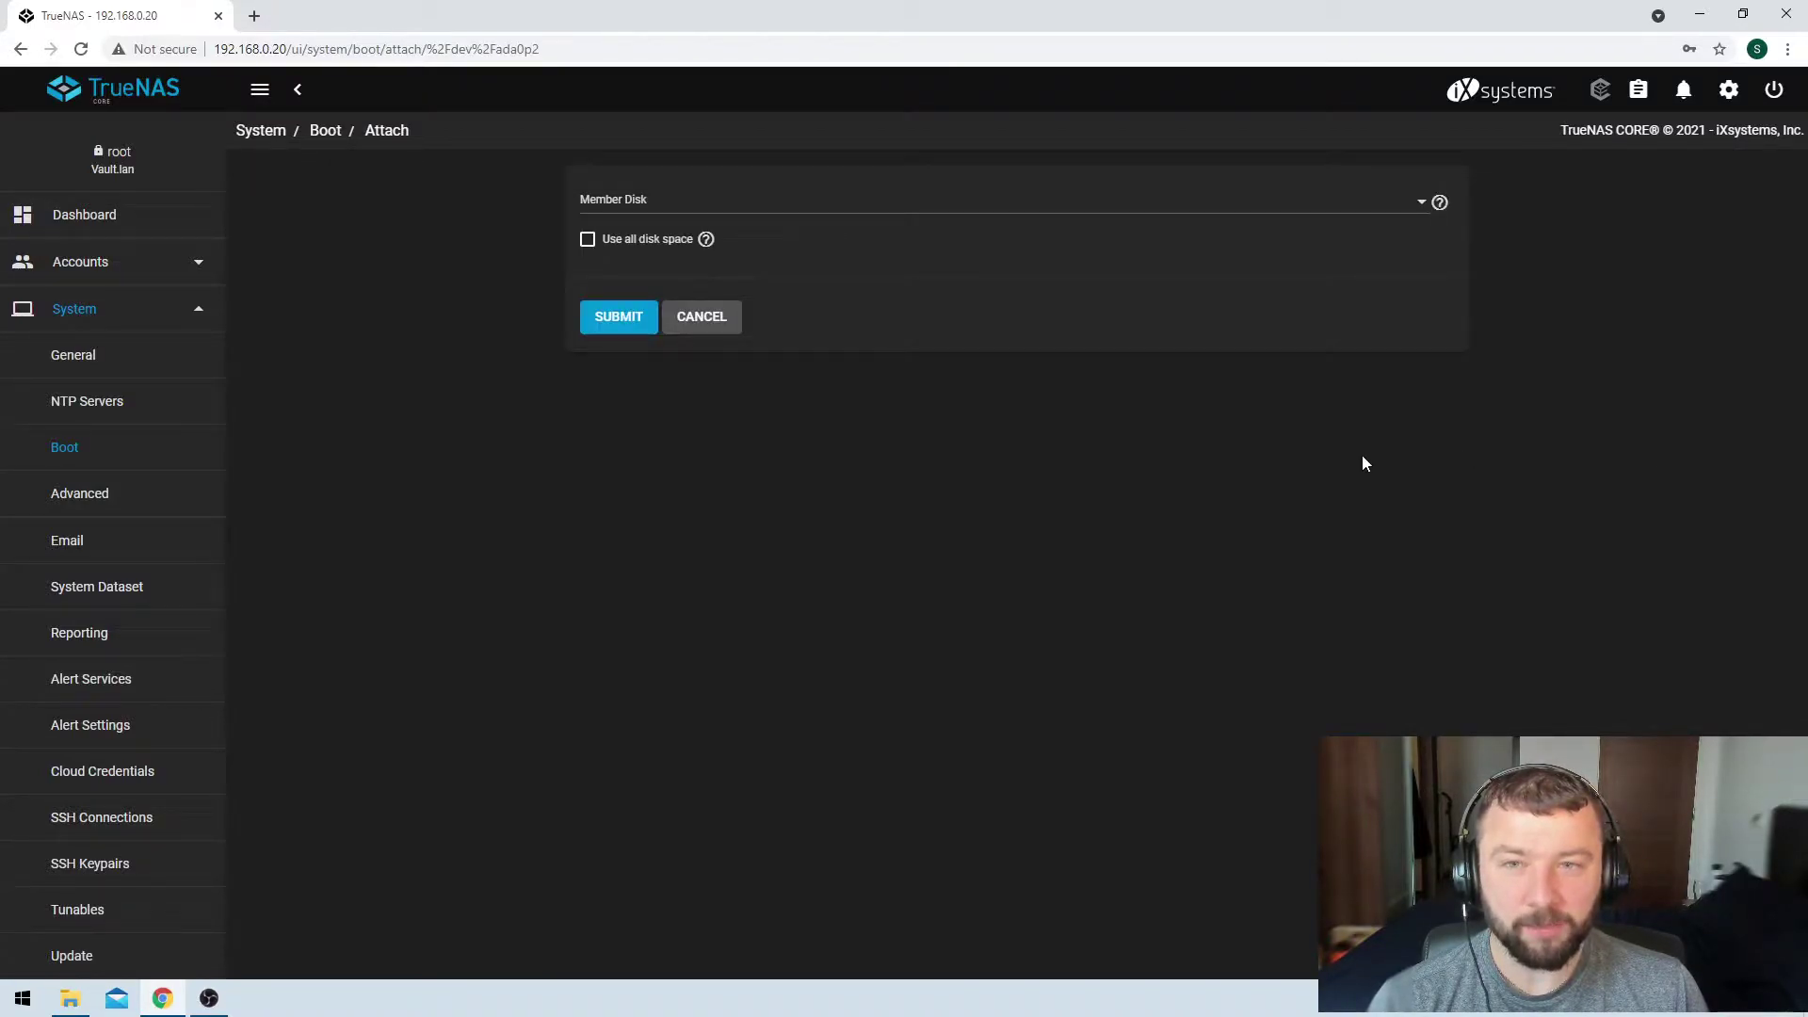
Step: Attach disk ada2 (233.76 GiB) as member disk with Use all disk space enabled, and confirm
left_click(887, 205)
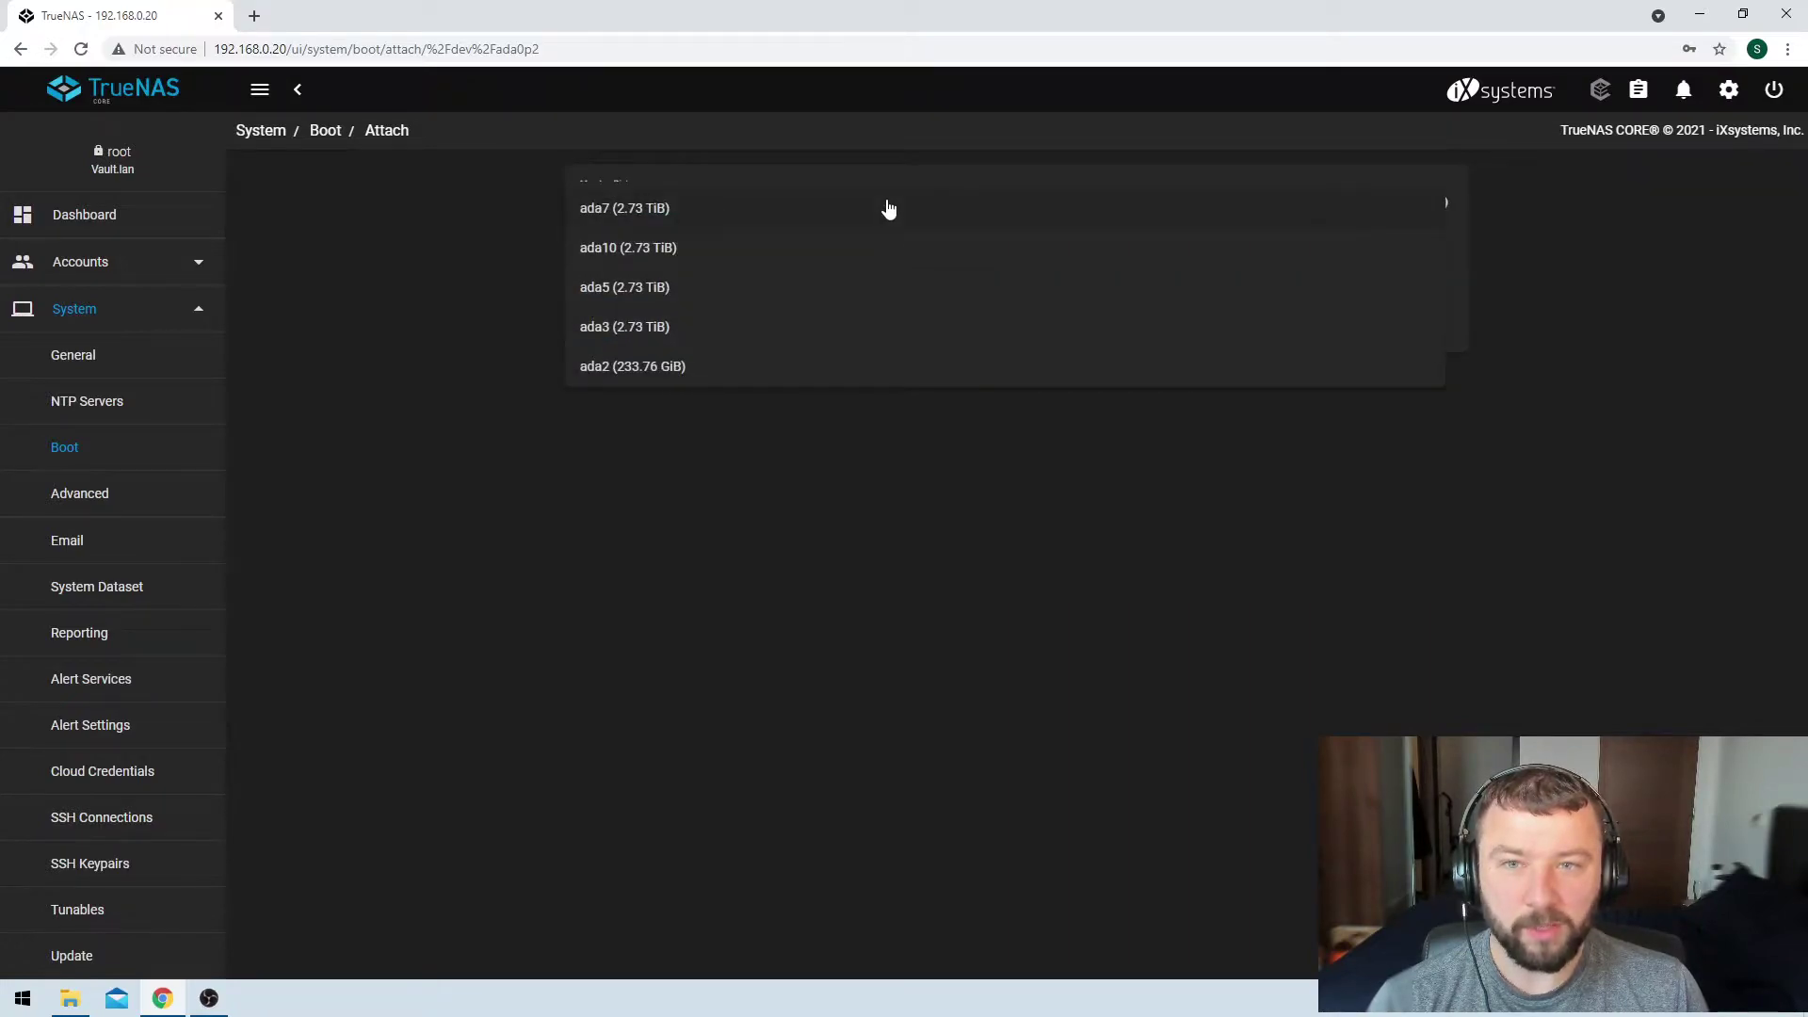
left_click(719, 372)
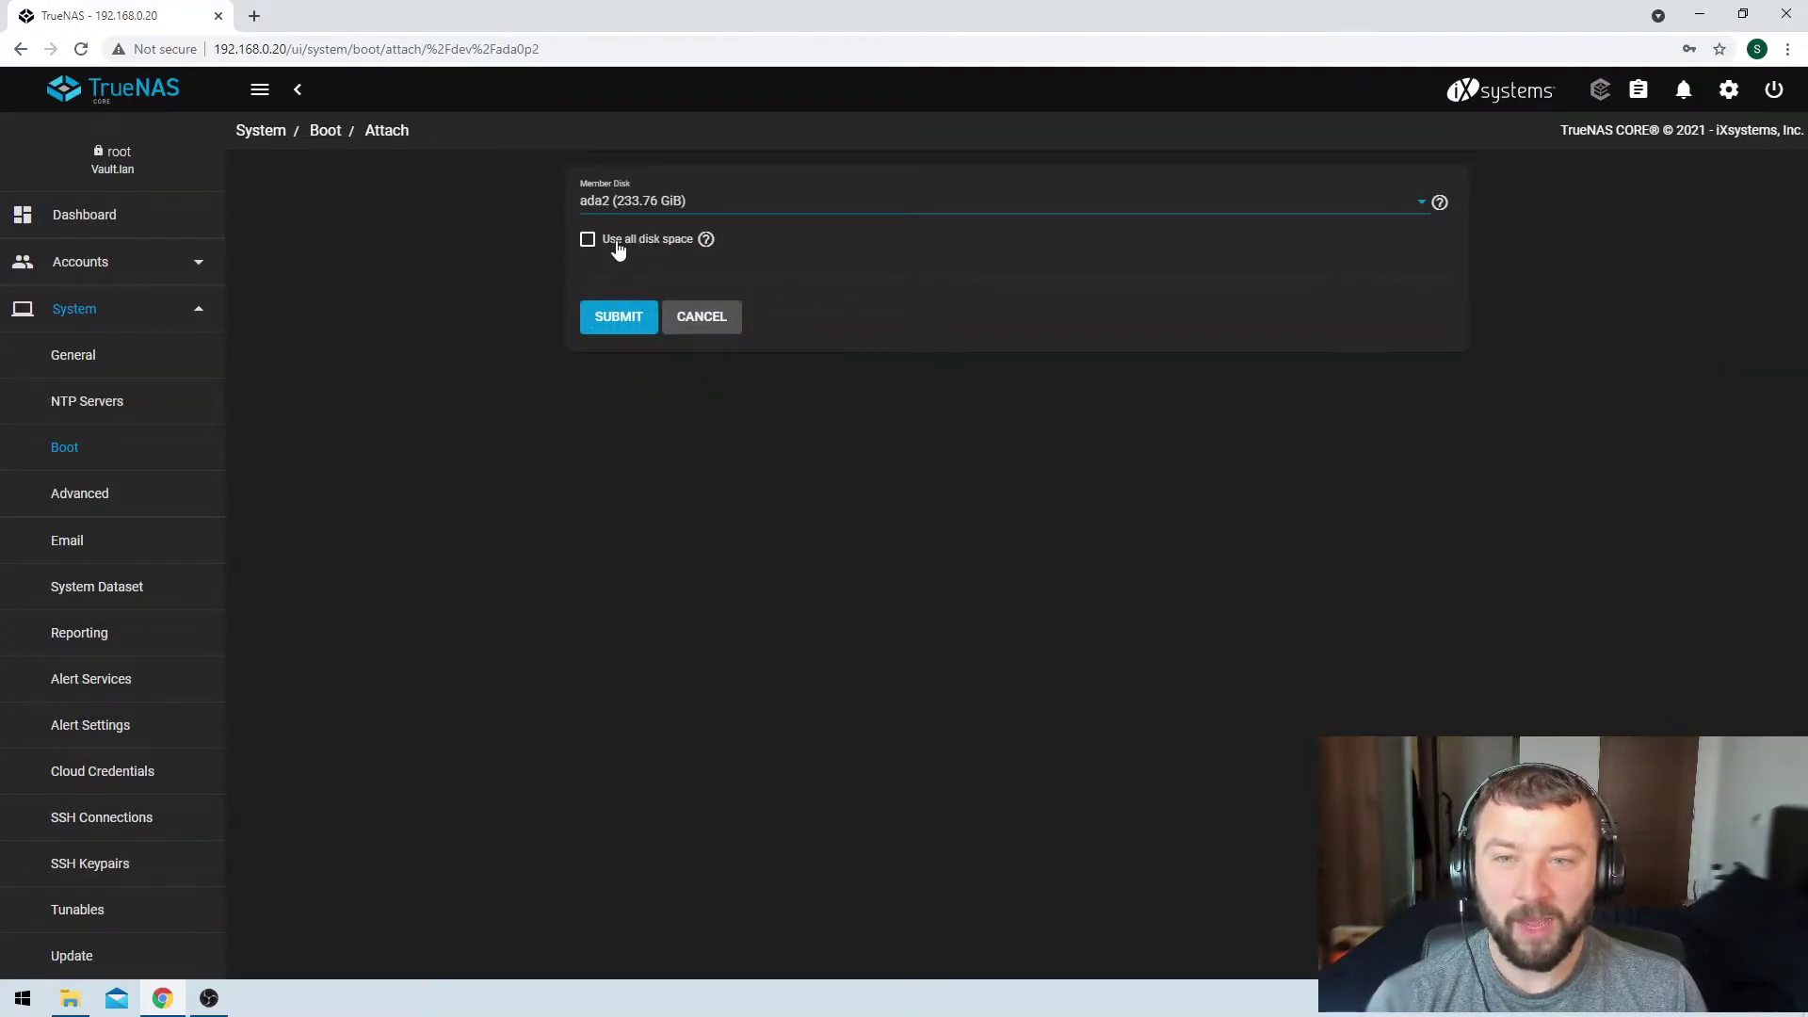
left_click(587, 241)
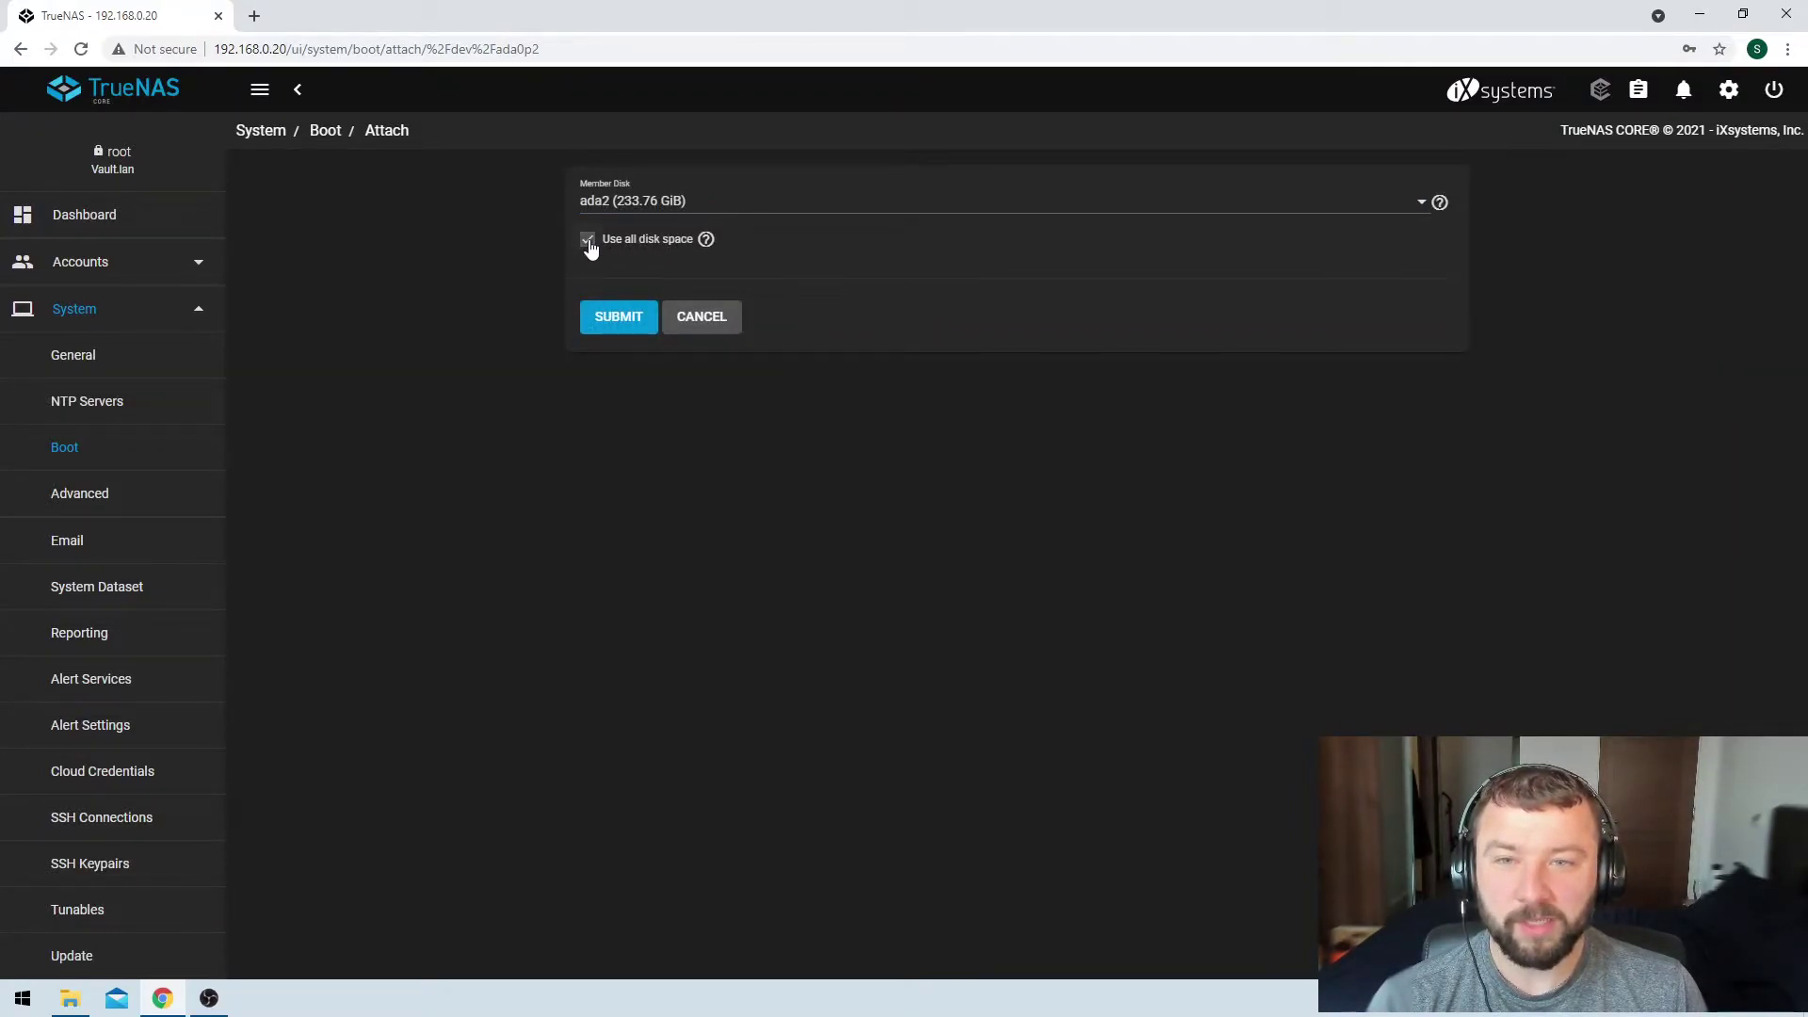
mouse_move(706, 239)
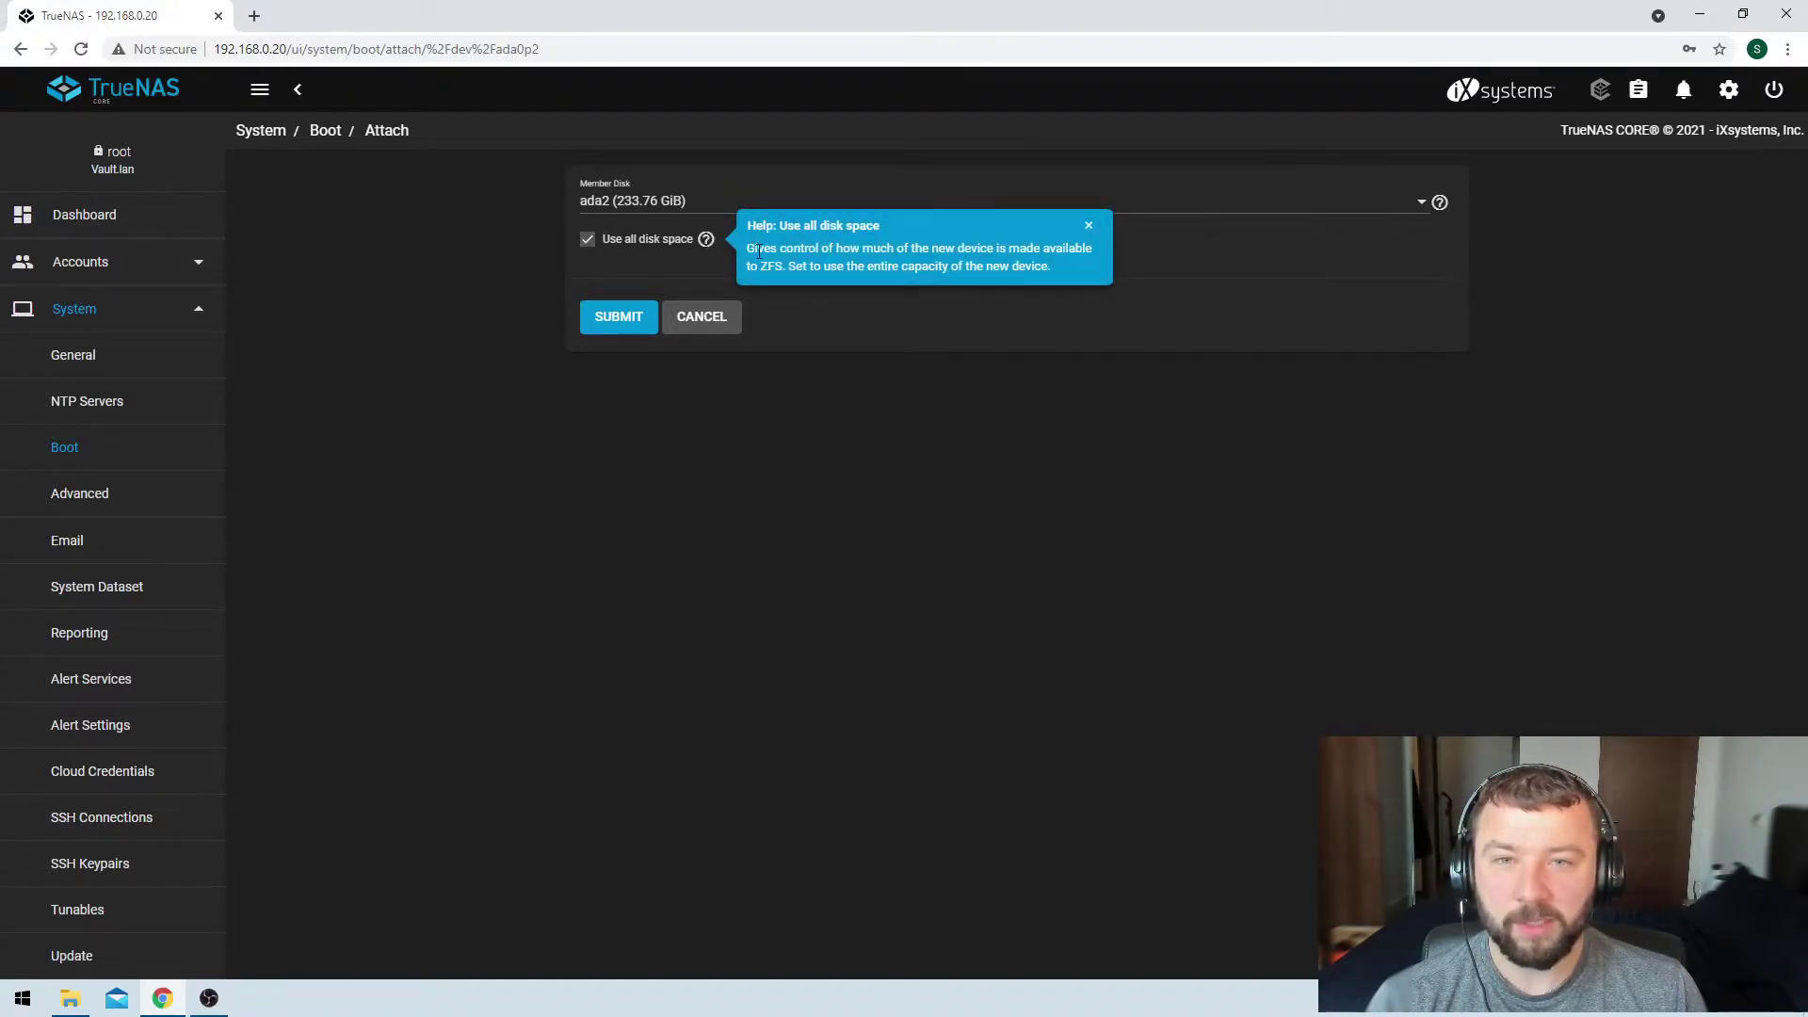
left_click_drag(755, 253, 1093, 255)
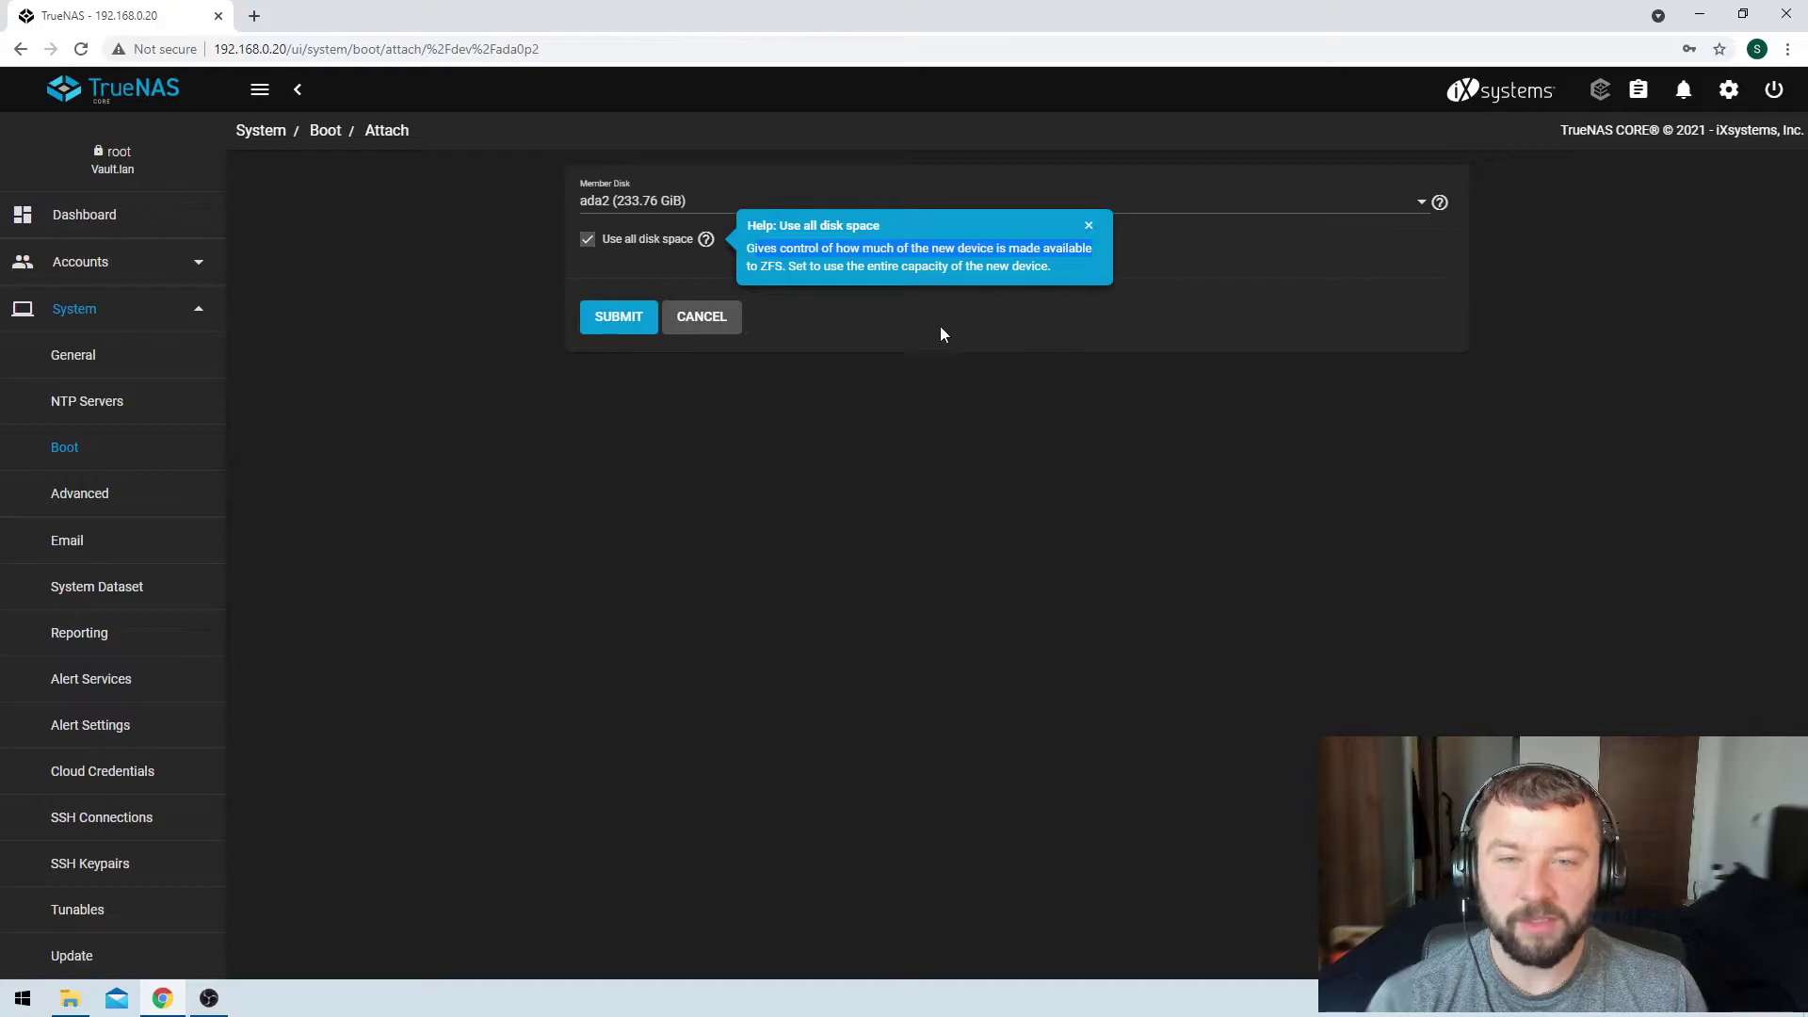
left_click(676, 267)
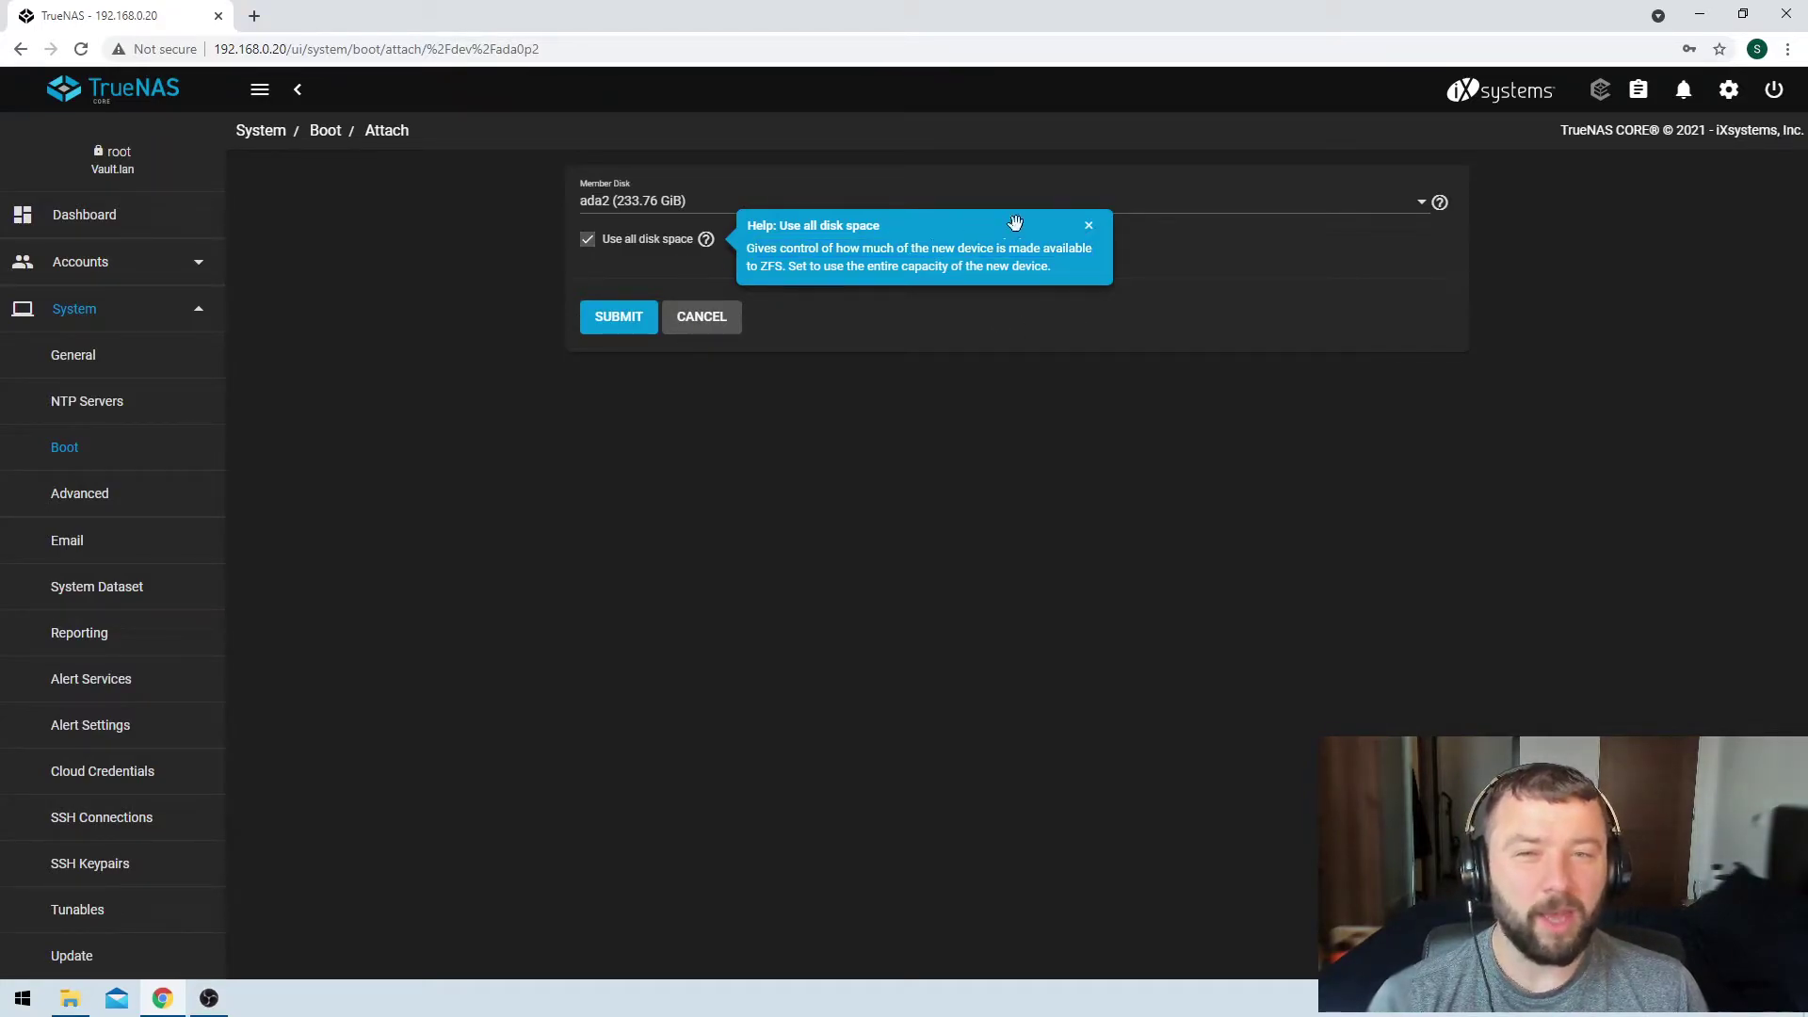
left_click(1090, 227)
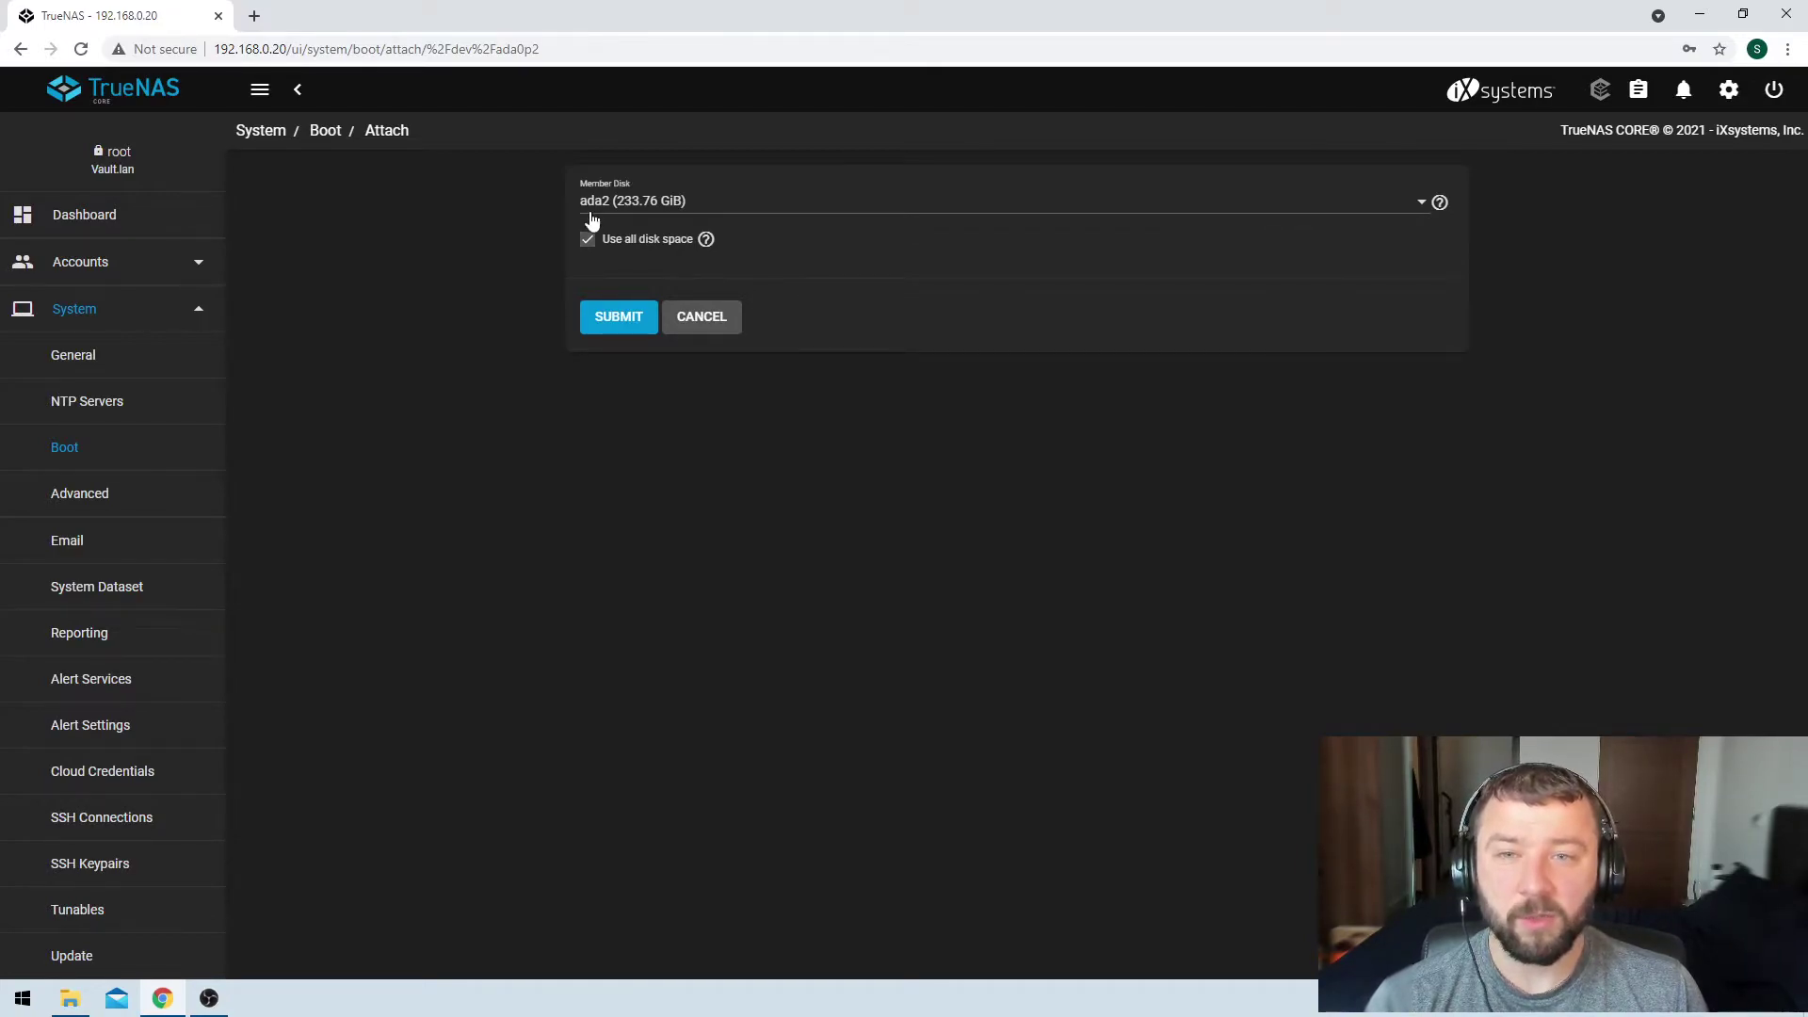
left_click(607, 320)
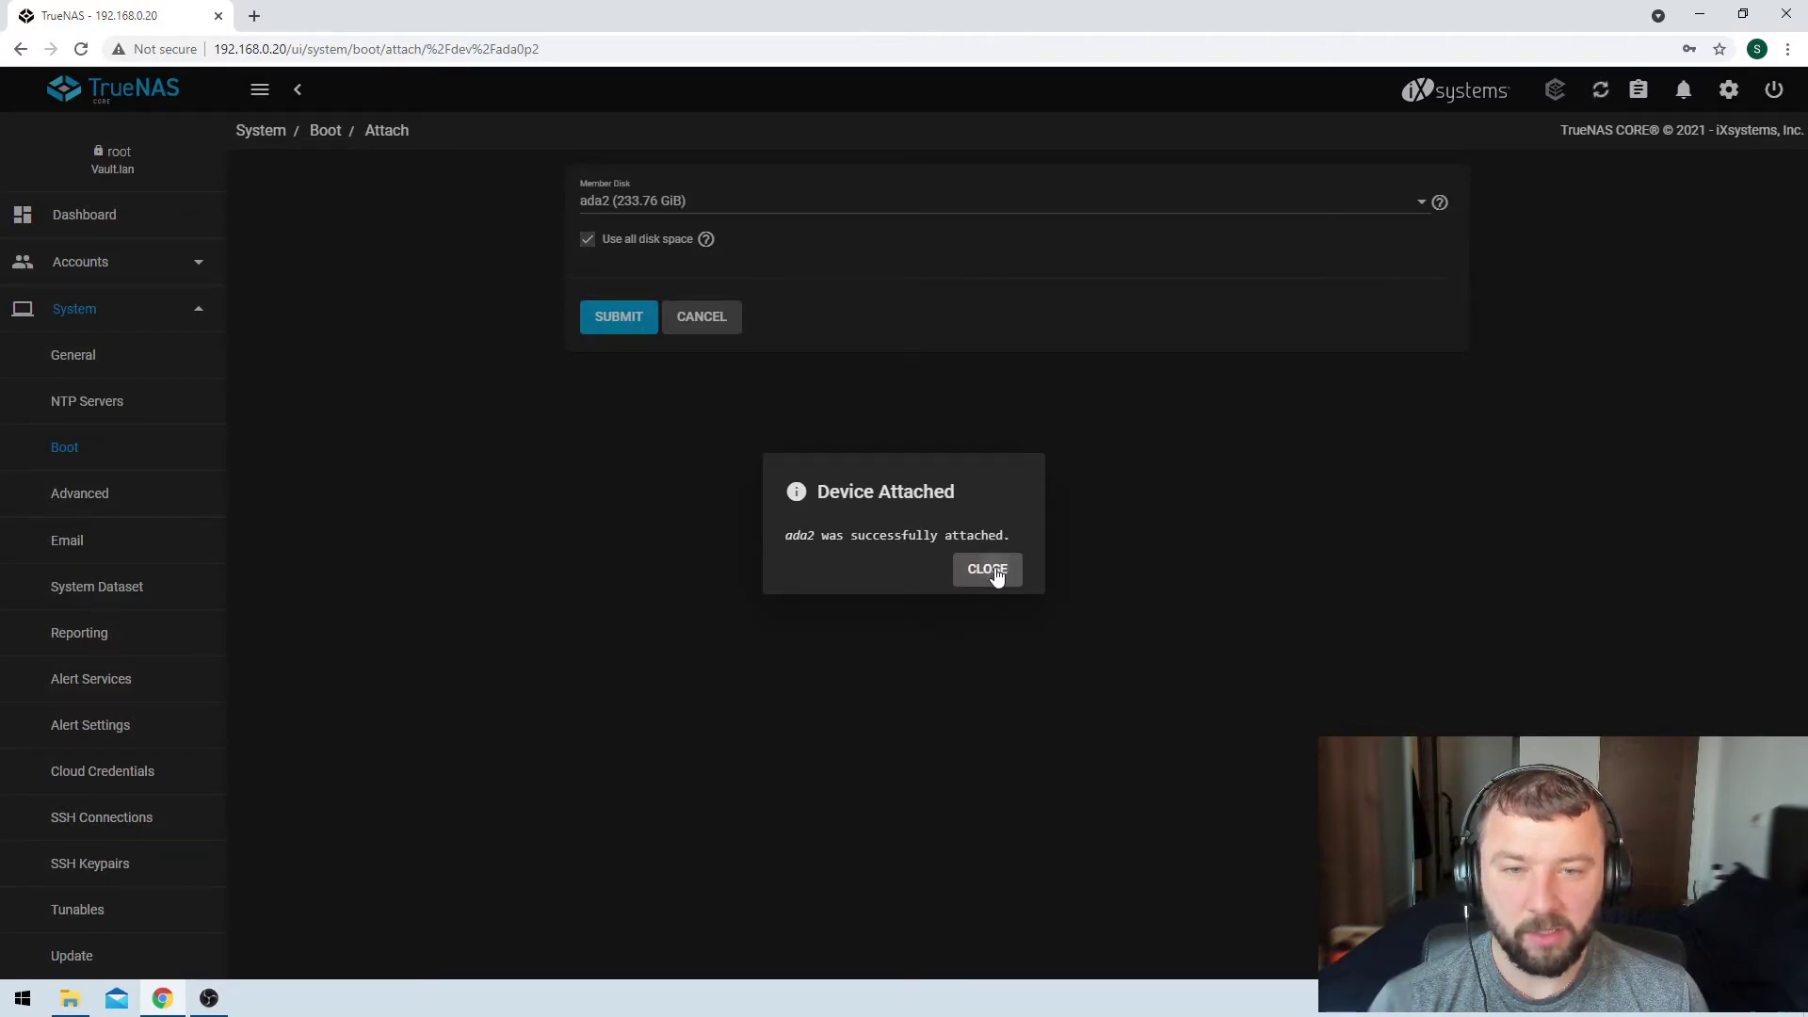
left_click(996, 572)
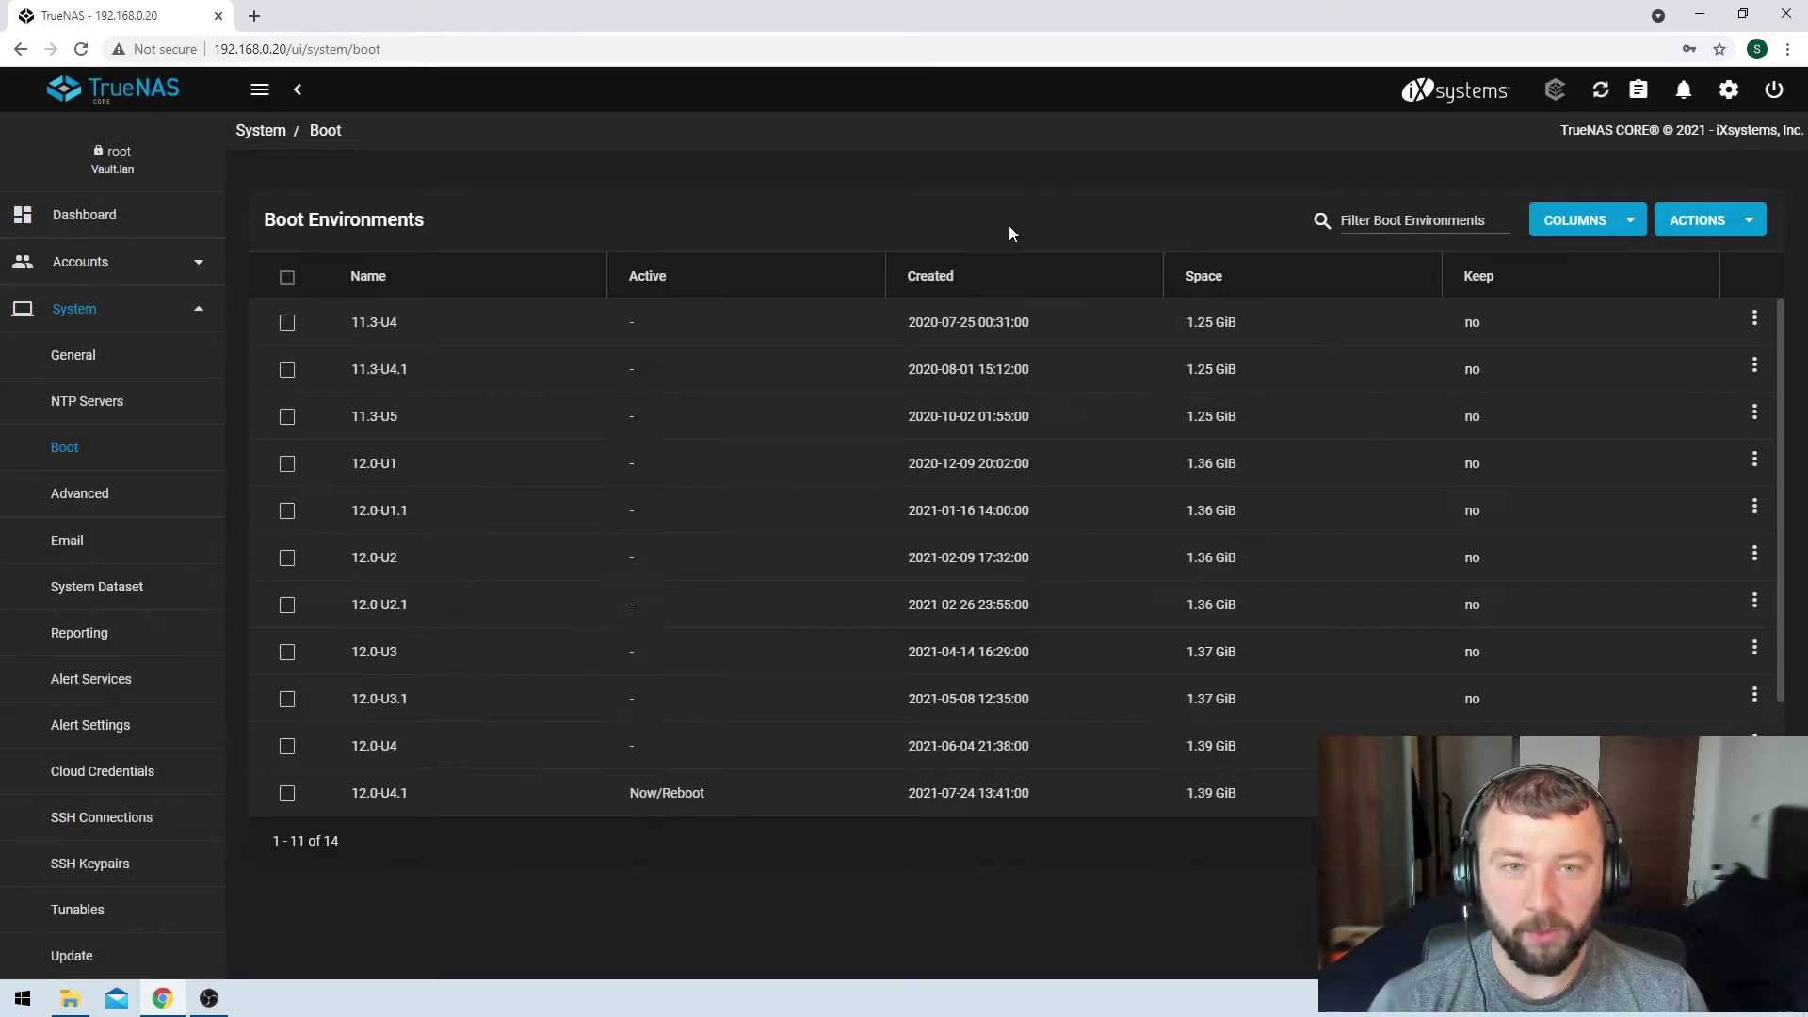
Step: View the boot pool's Stats/Settings, then close them
left_click(1684, 224)
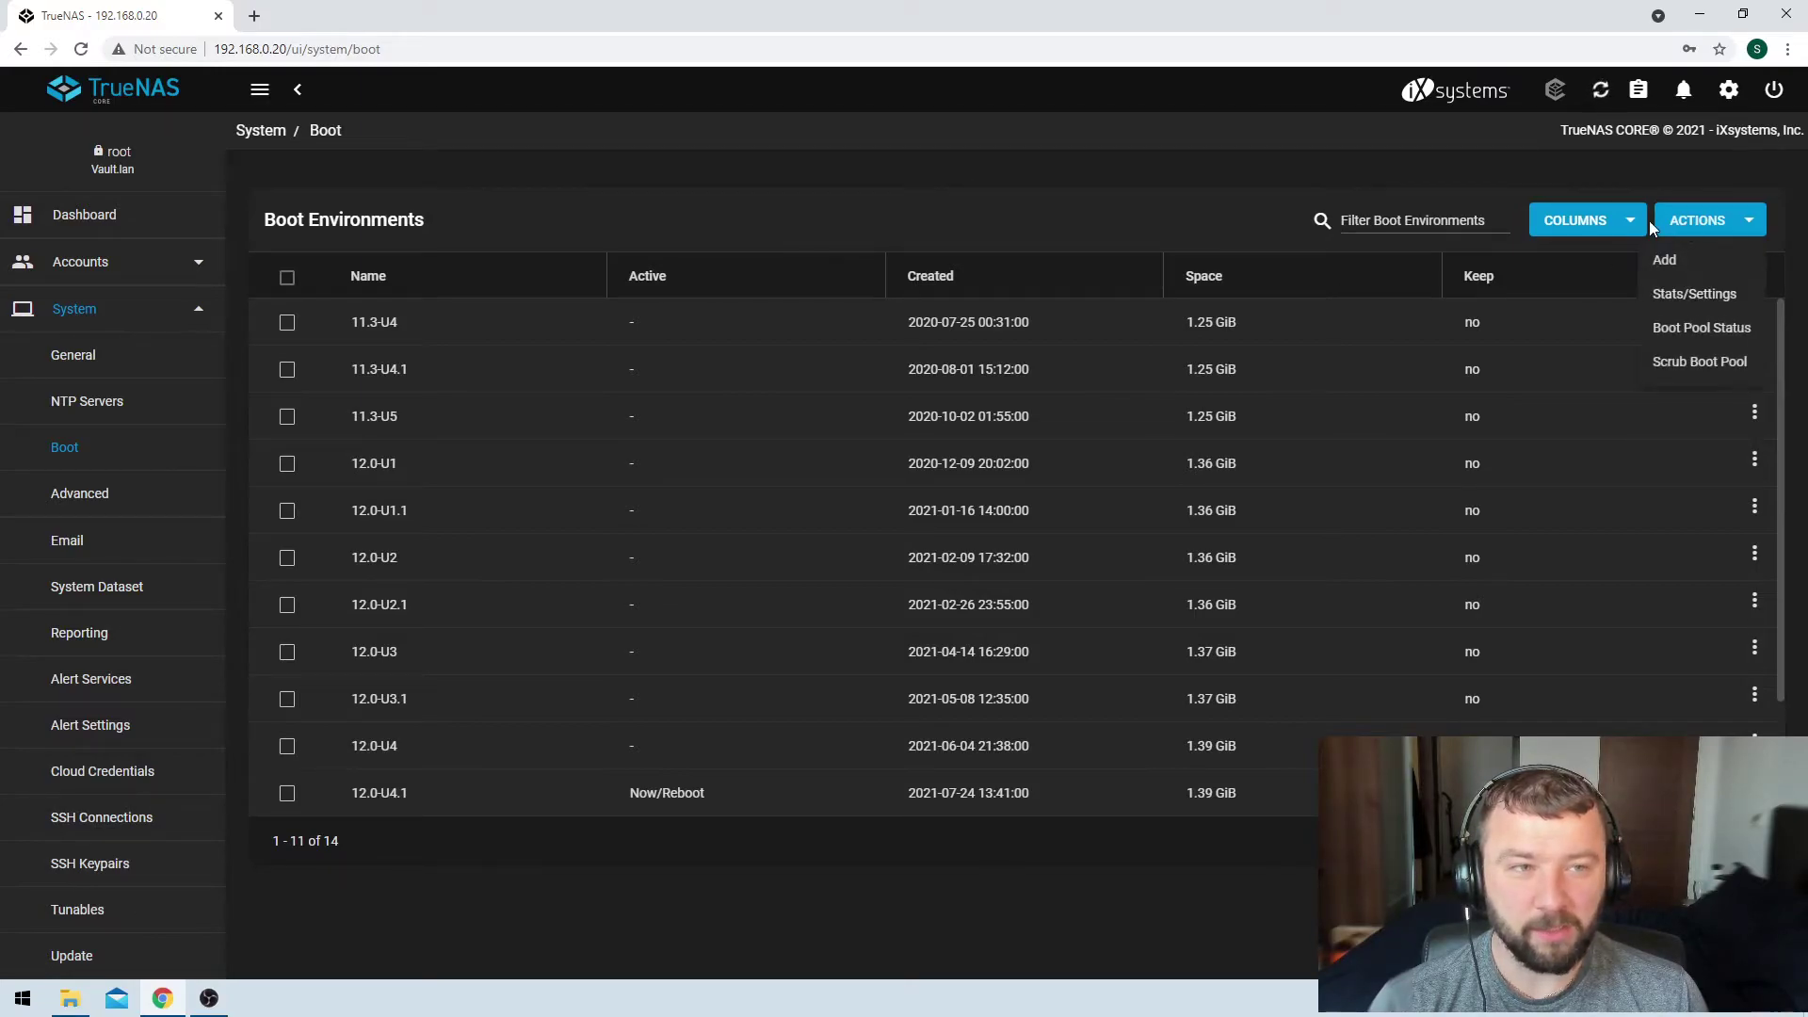
left_click(1669, 294)
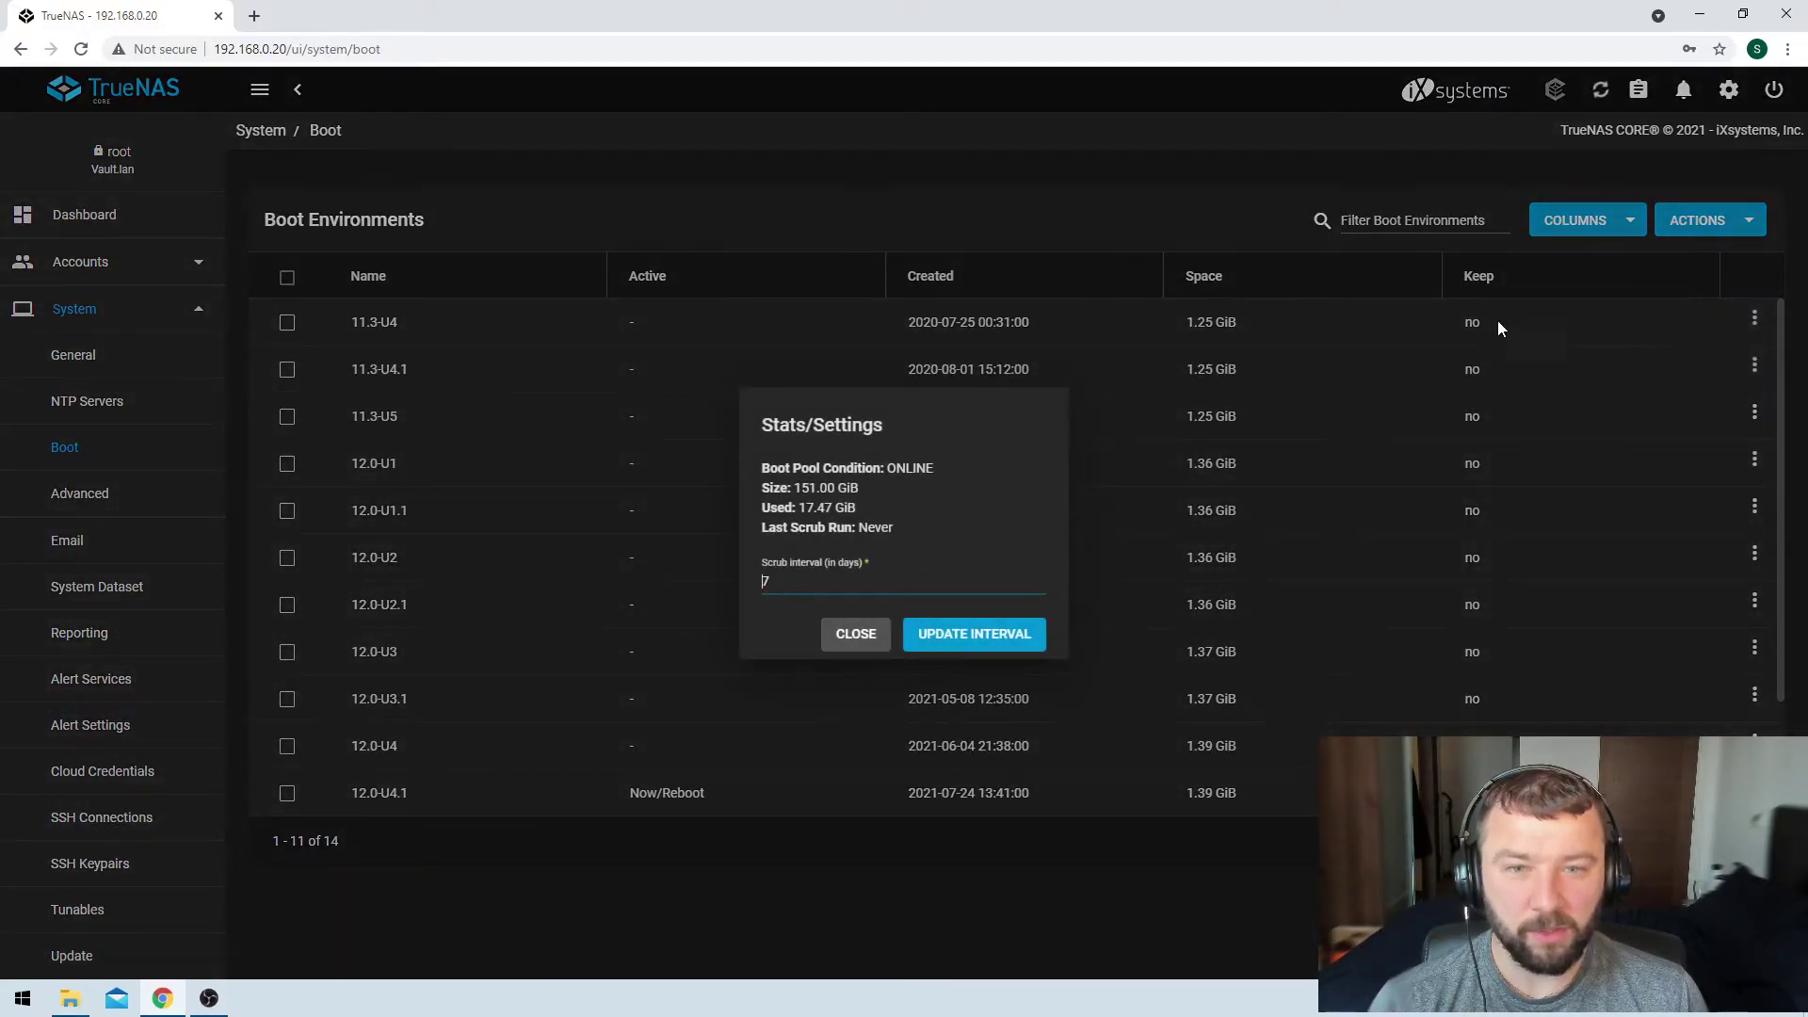
left_click(855, 633)
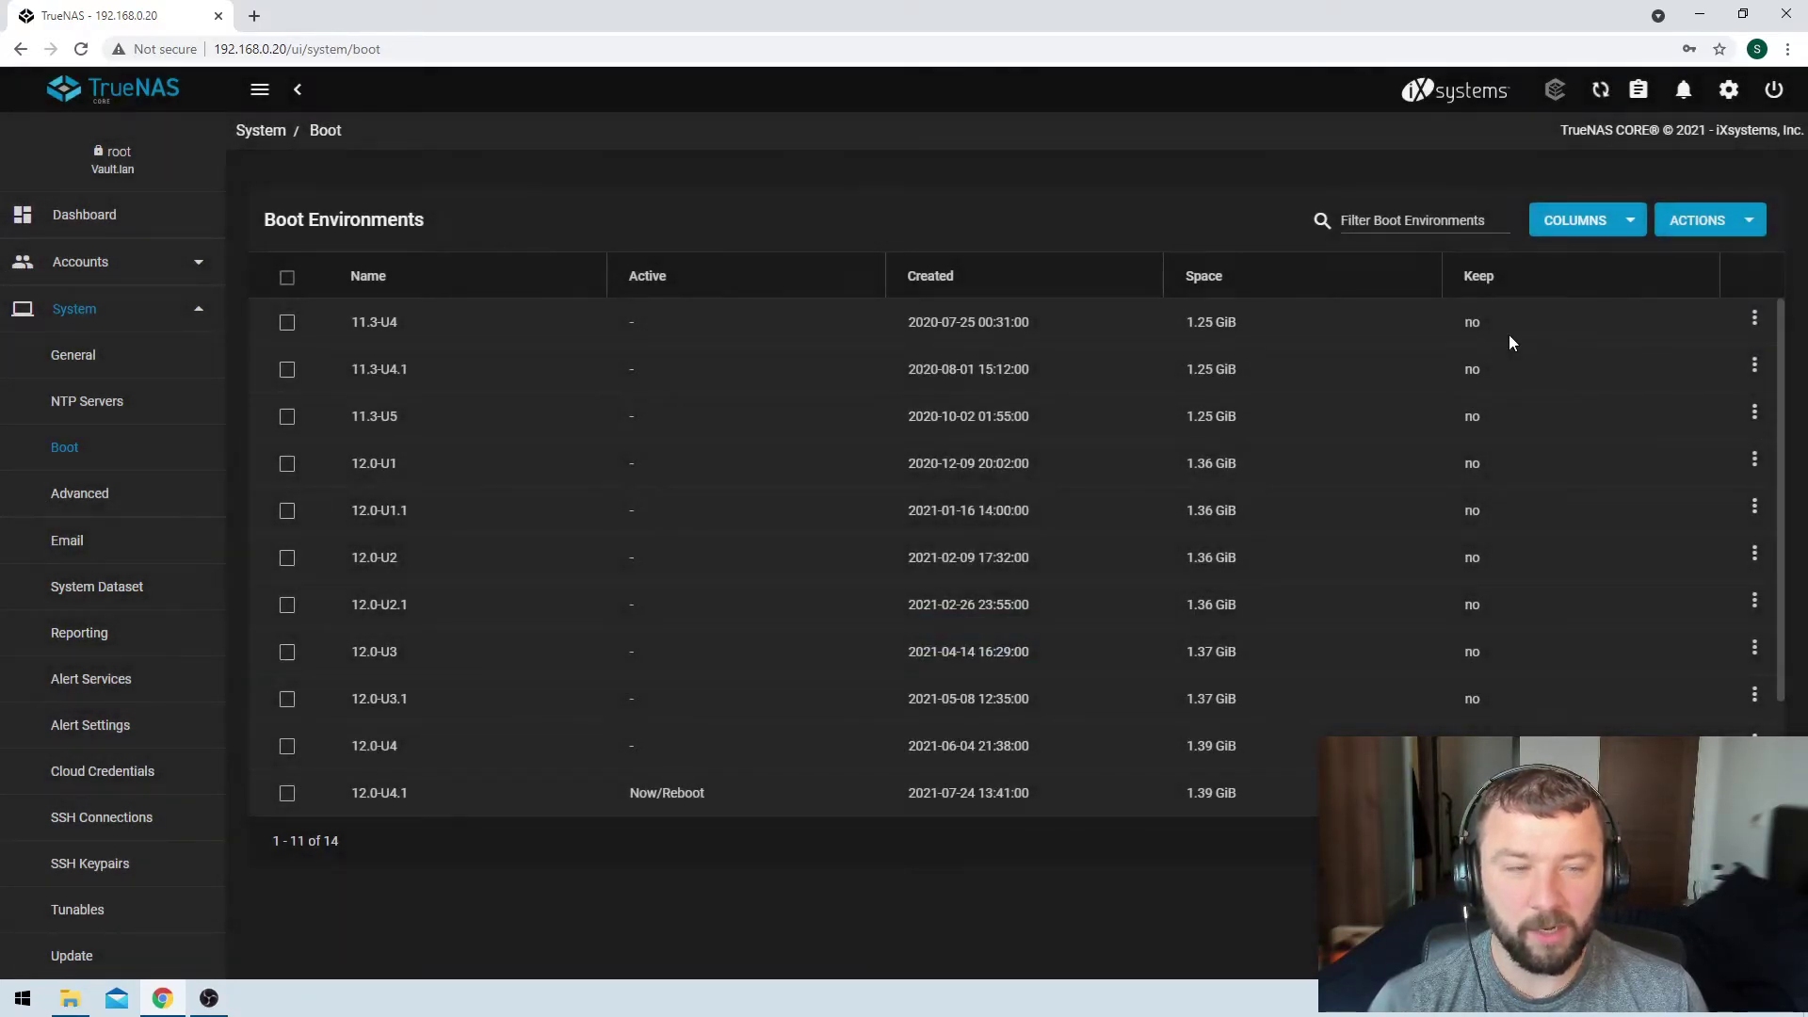
Step: Open Boot Pool Status to confirm the /dev/ada0p2 and /dev/ada2p2 mirror is ONLINE
left_click(1680, 228)
left_click(1697, 329)
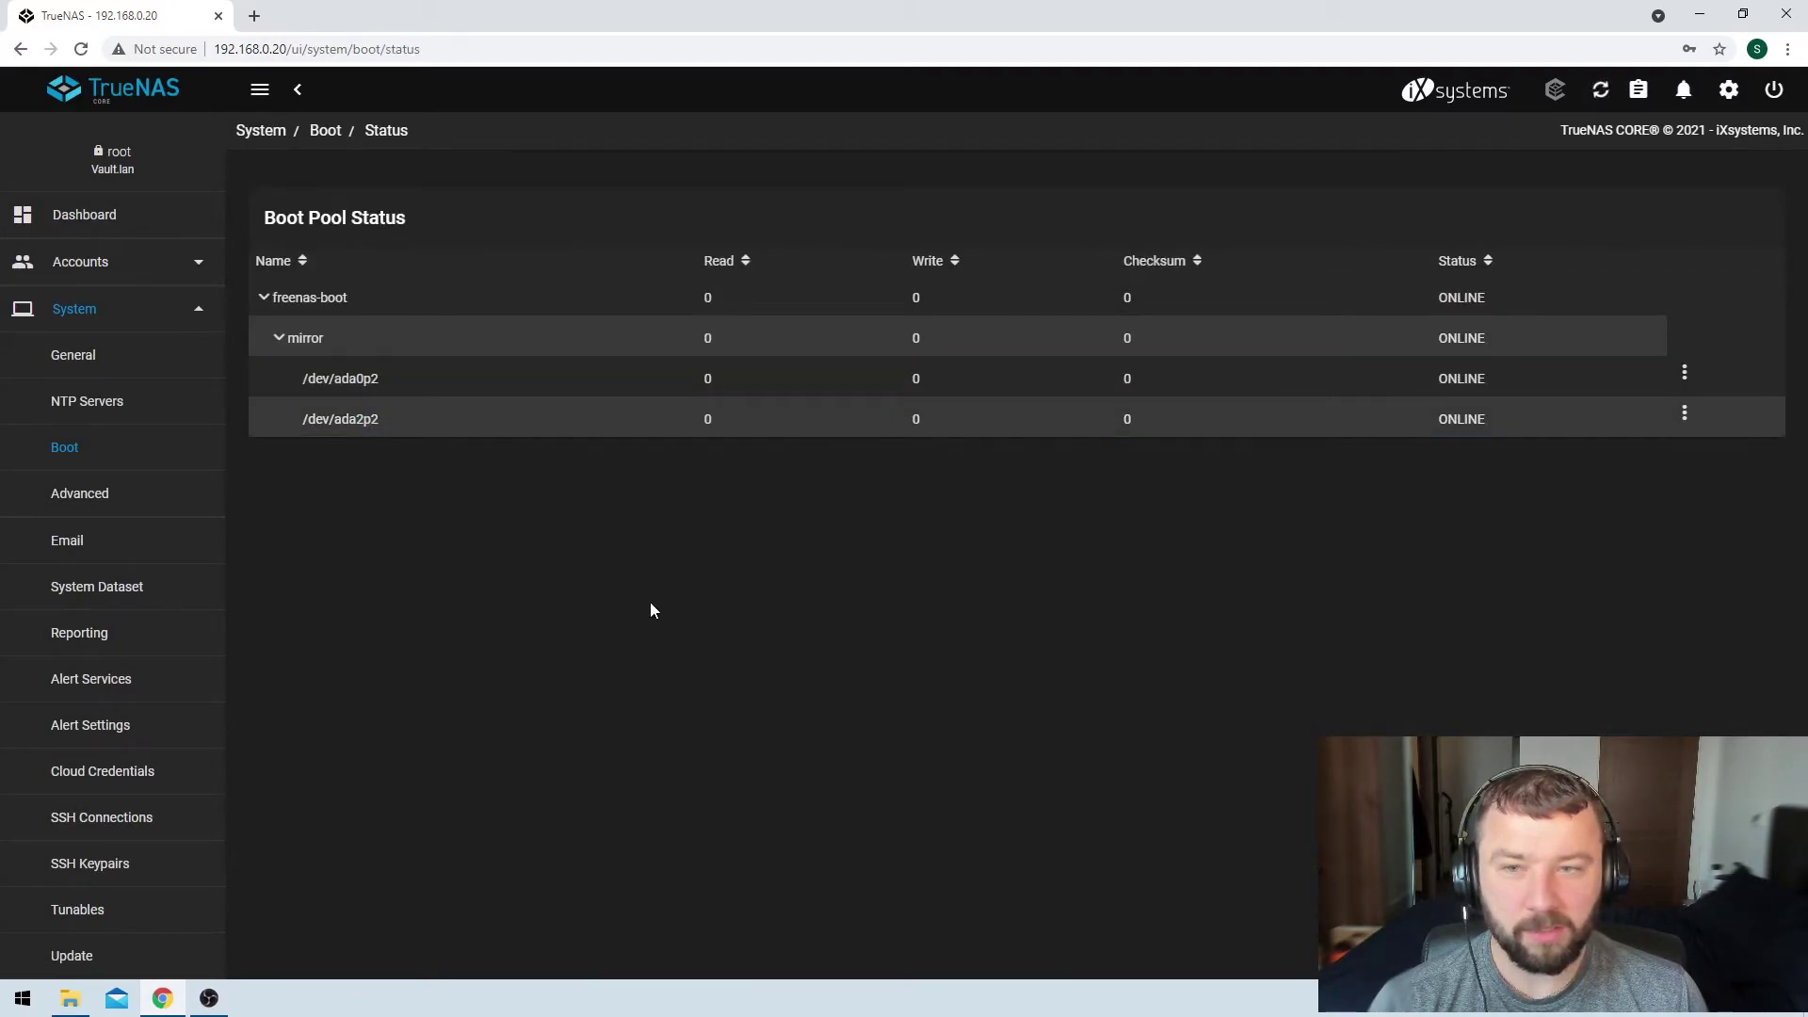
left_click(292, 430)
left_click_drag(292, 418, 390, 414)
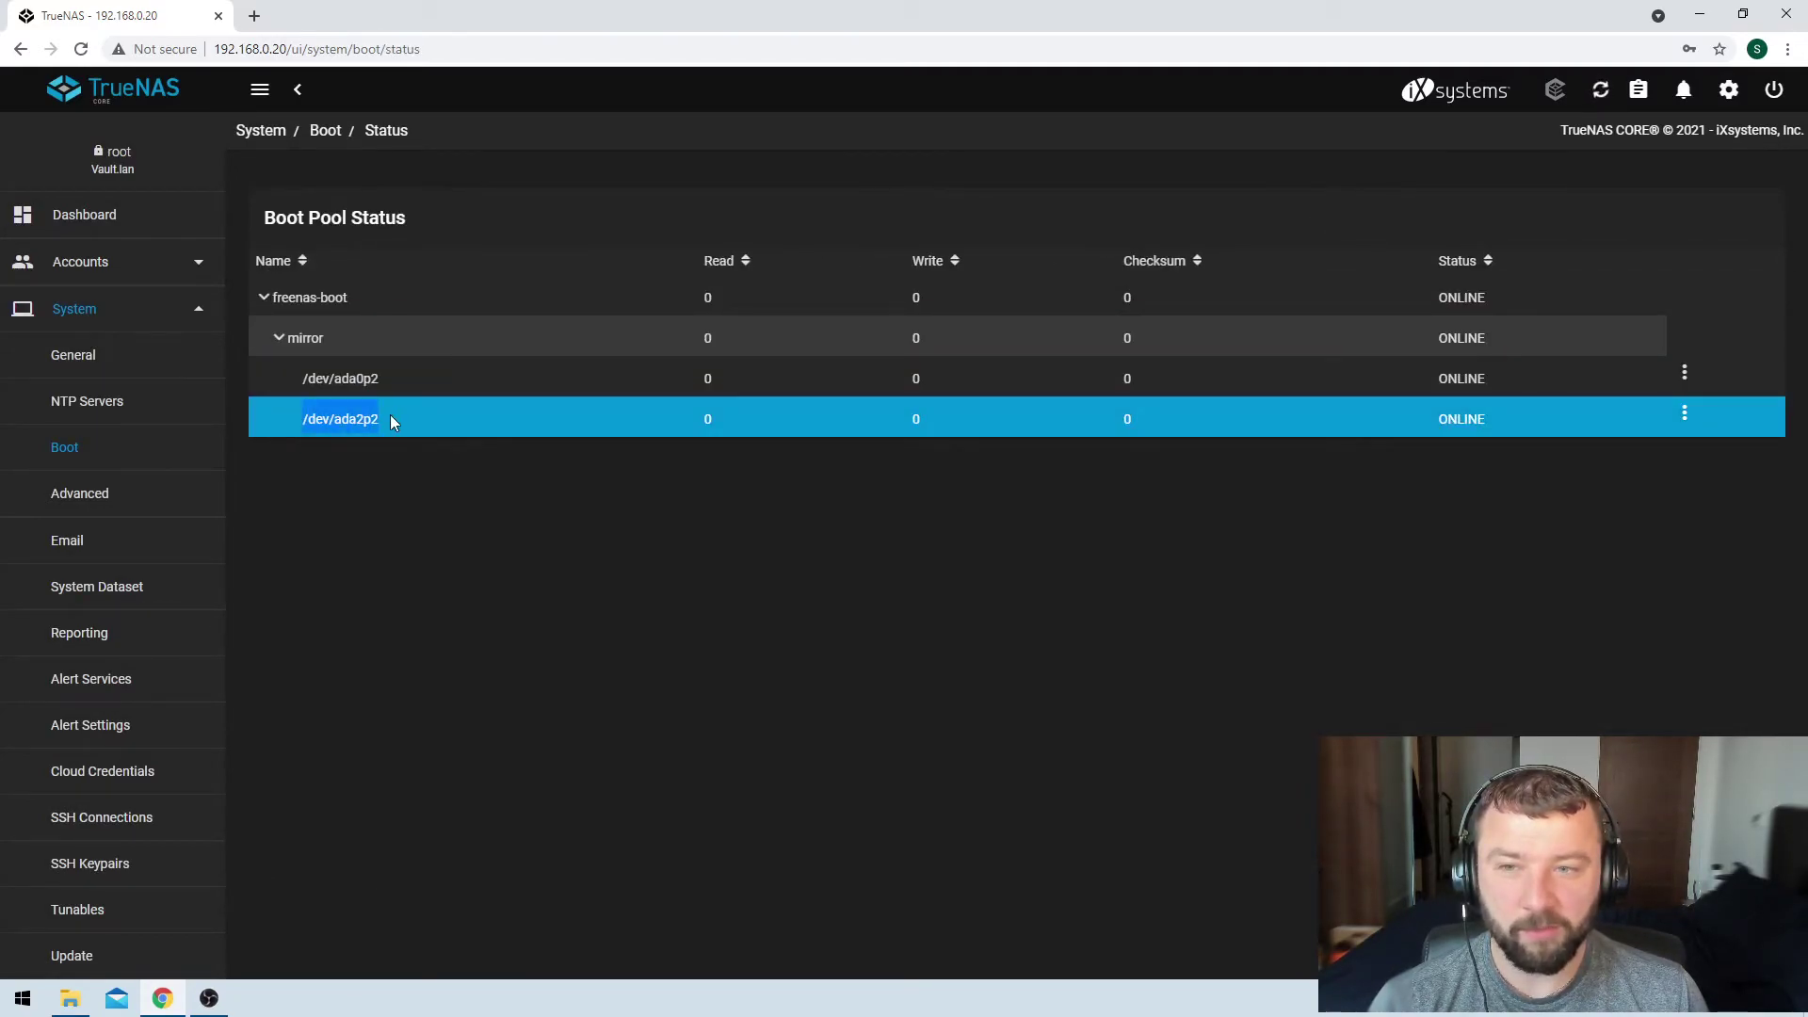
left_click(1600, 90)
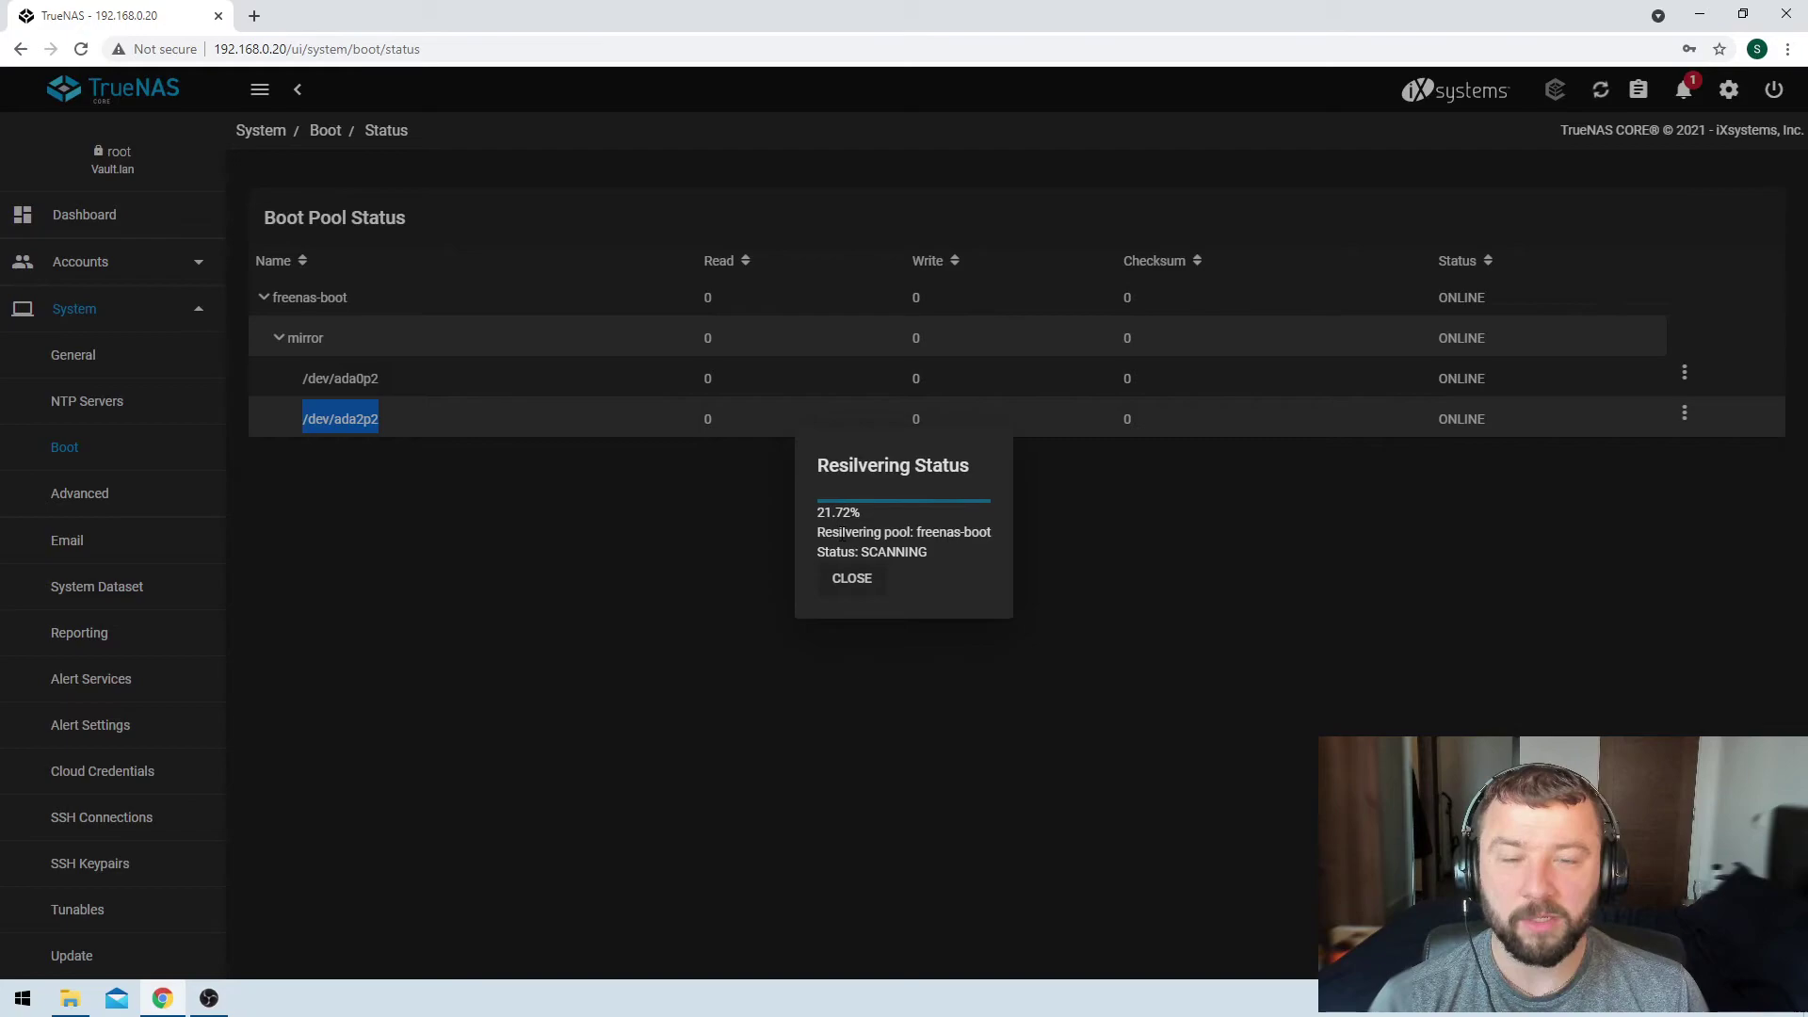
left_click(829, 517)
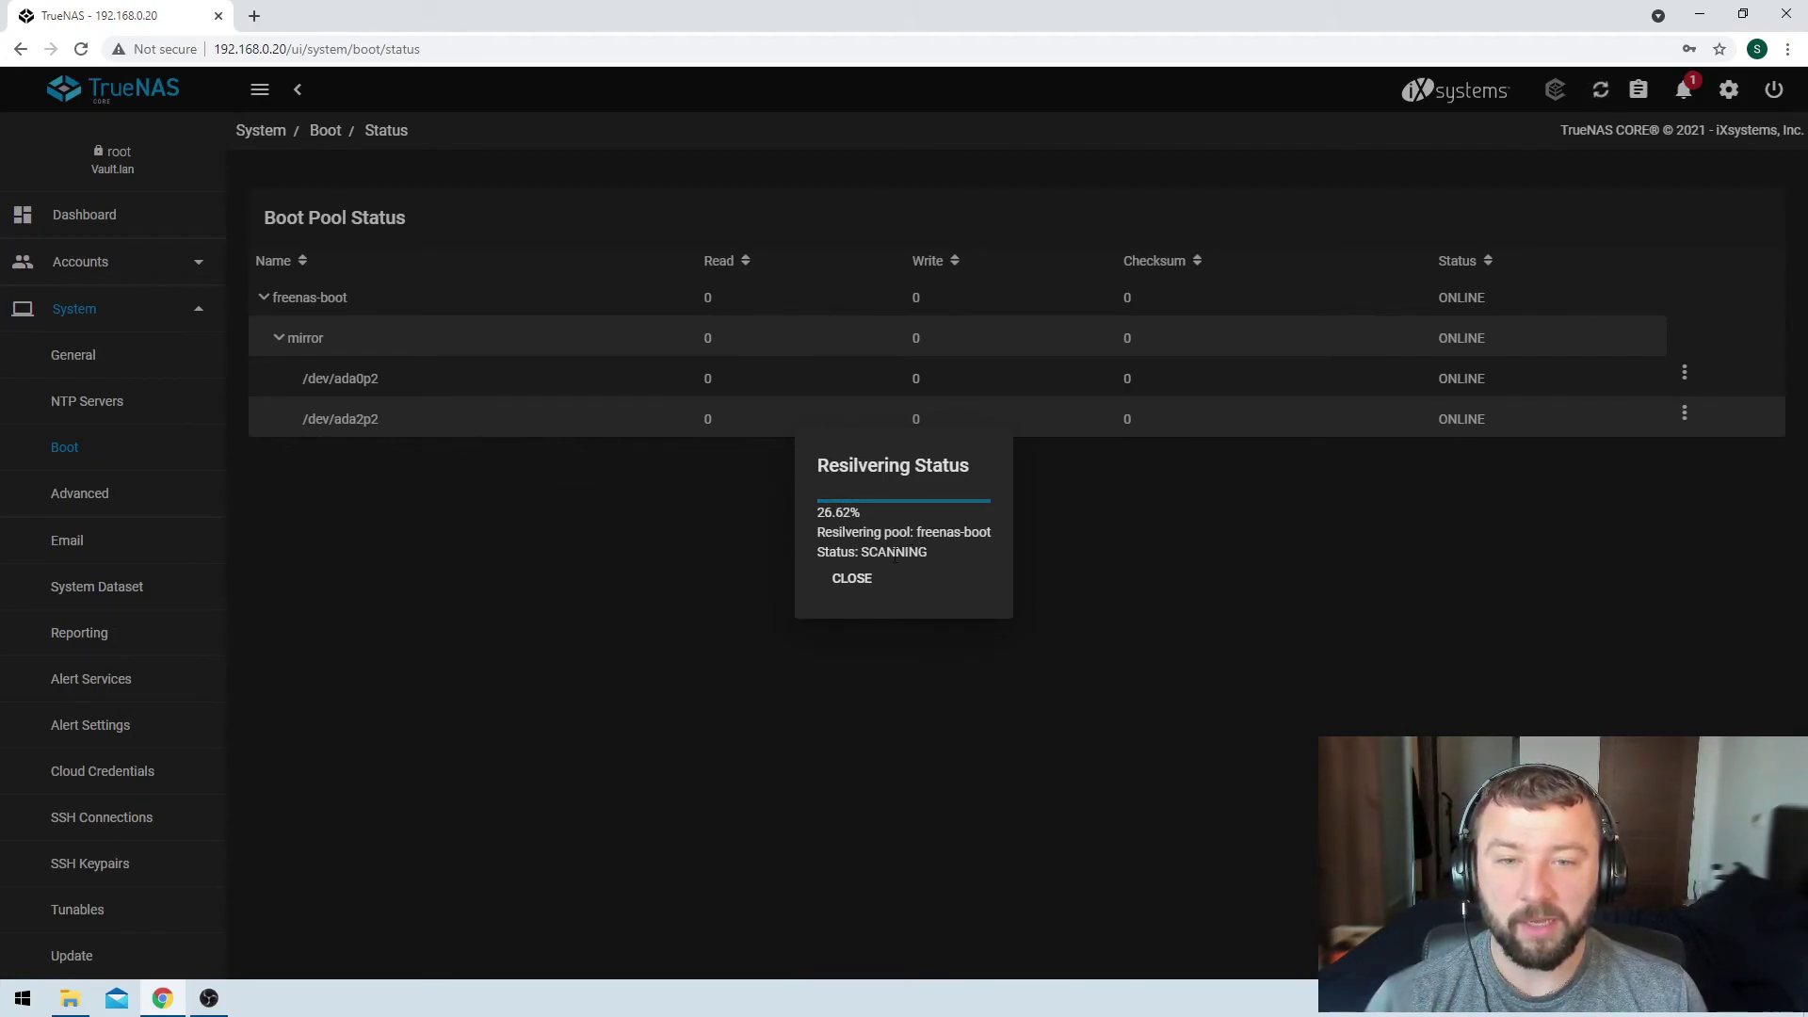
left_click(856, 579)
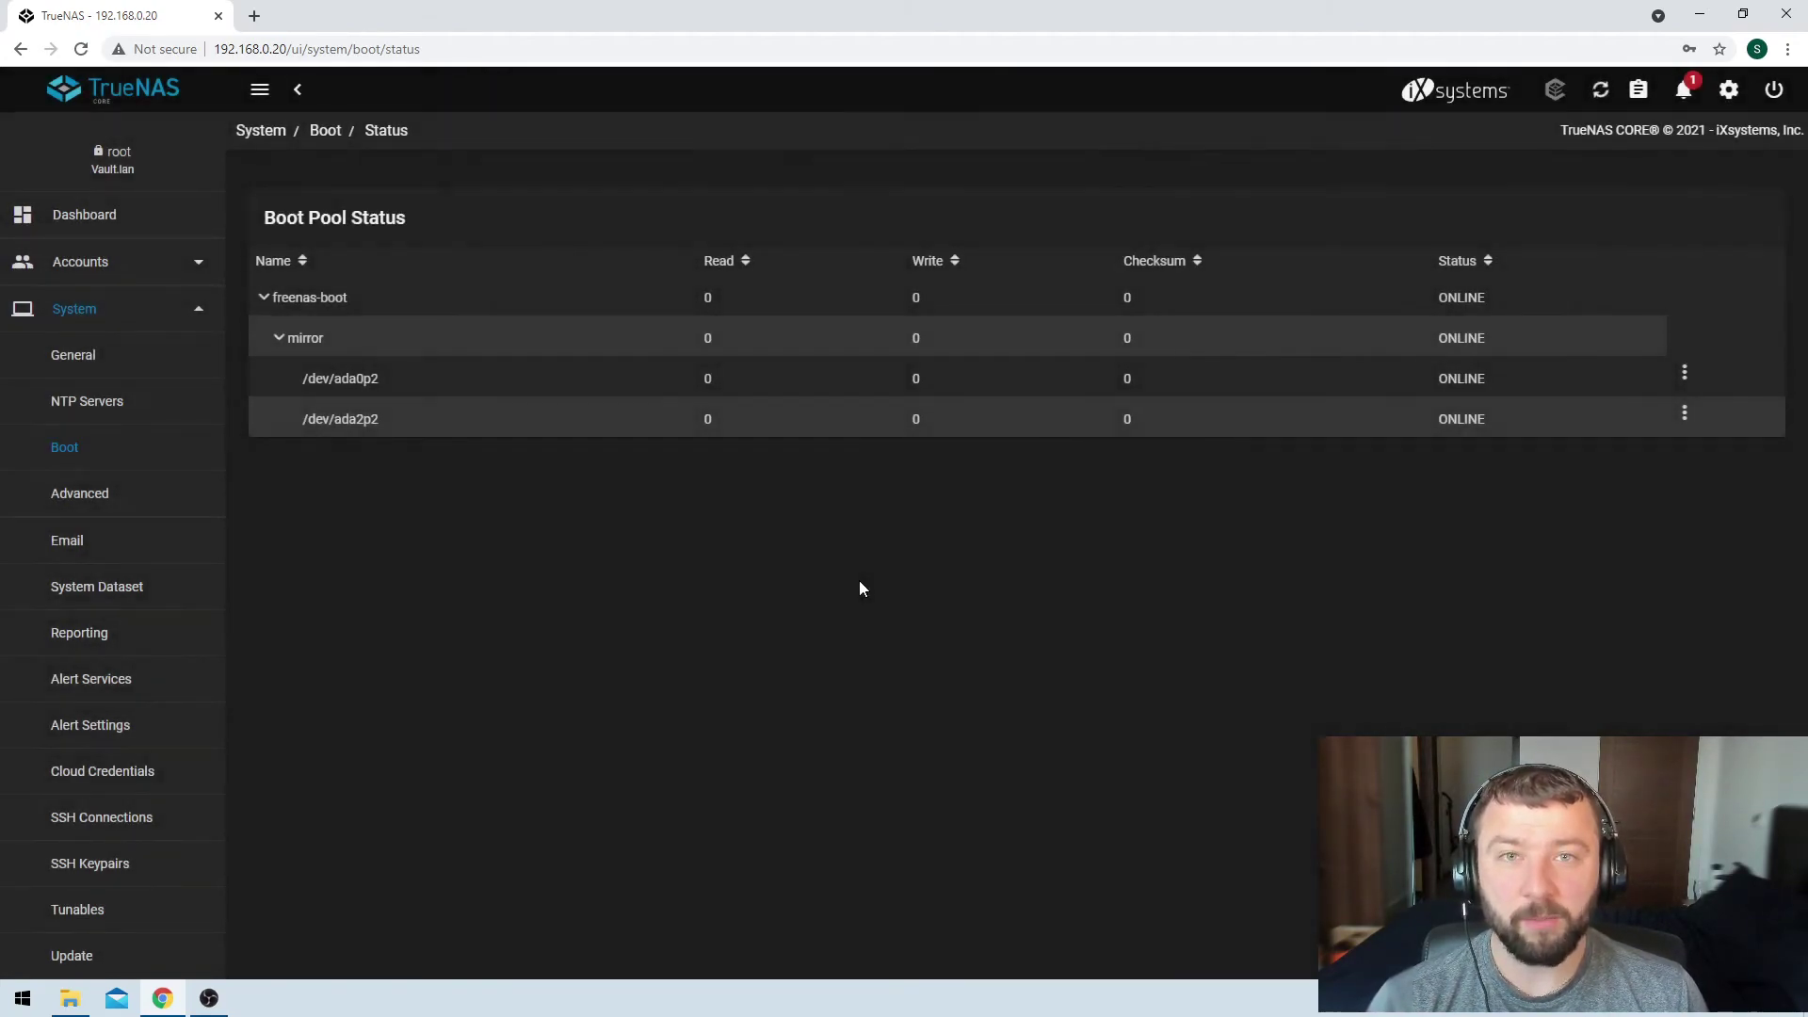
left_click_drag(290, 420, 400, 421)
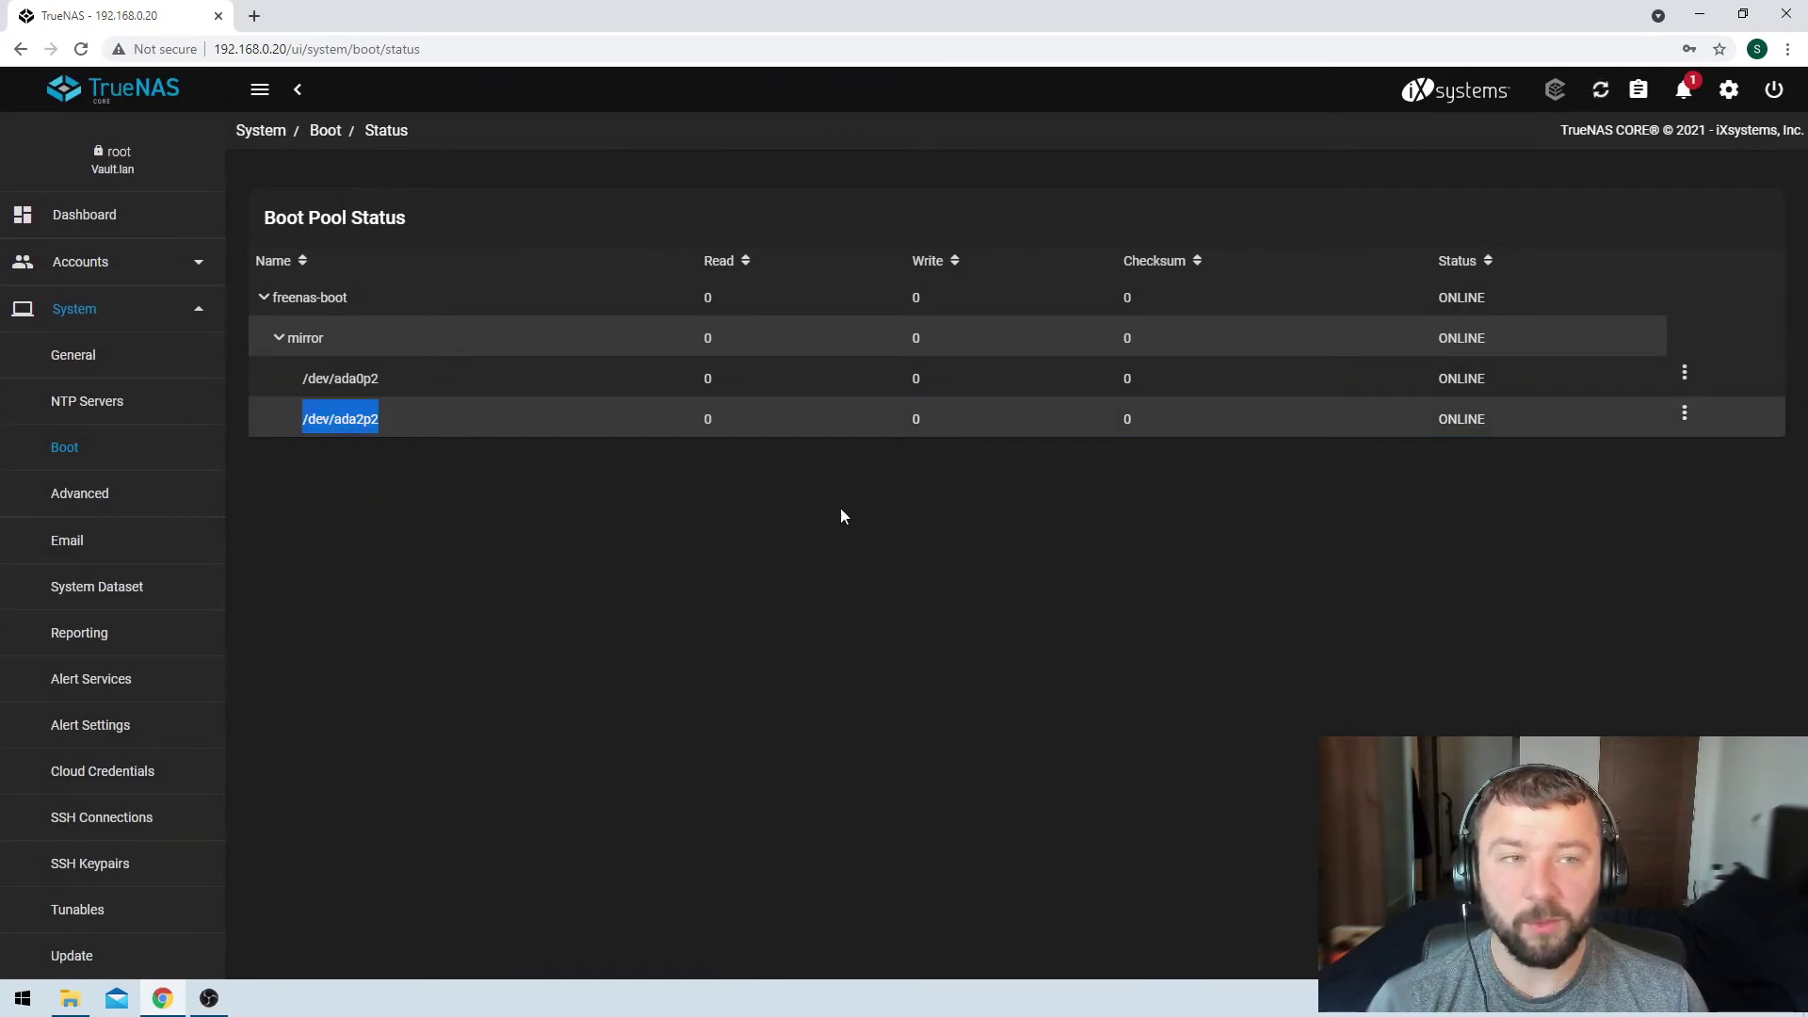
left_click(1684, 89)
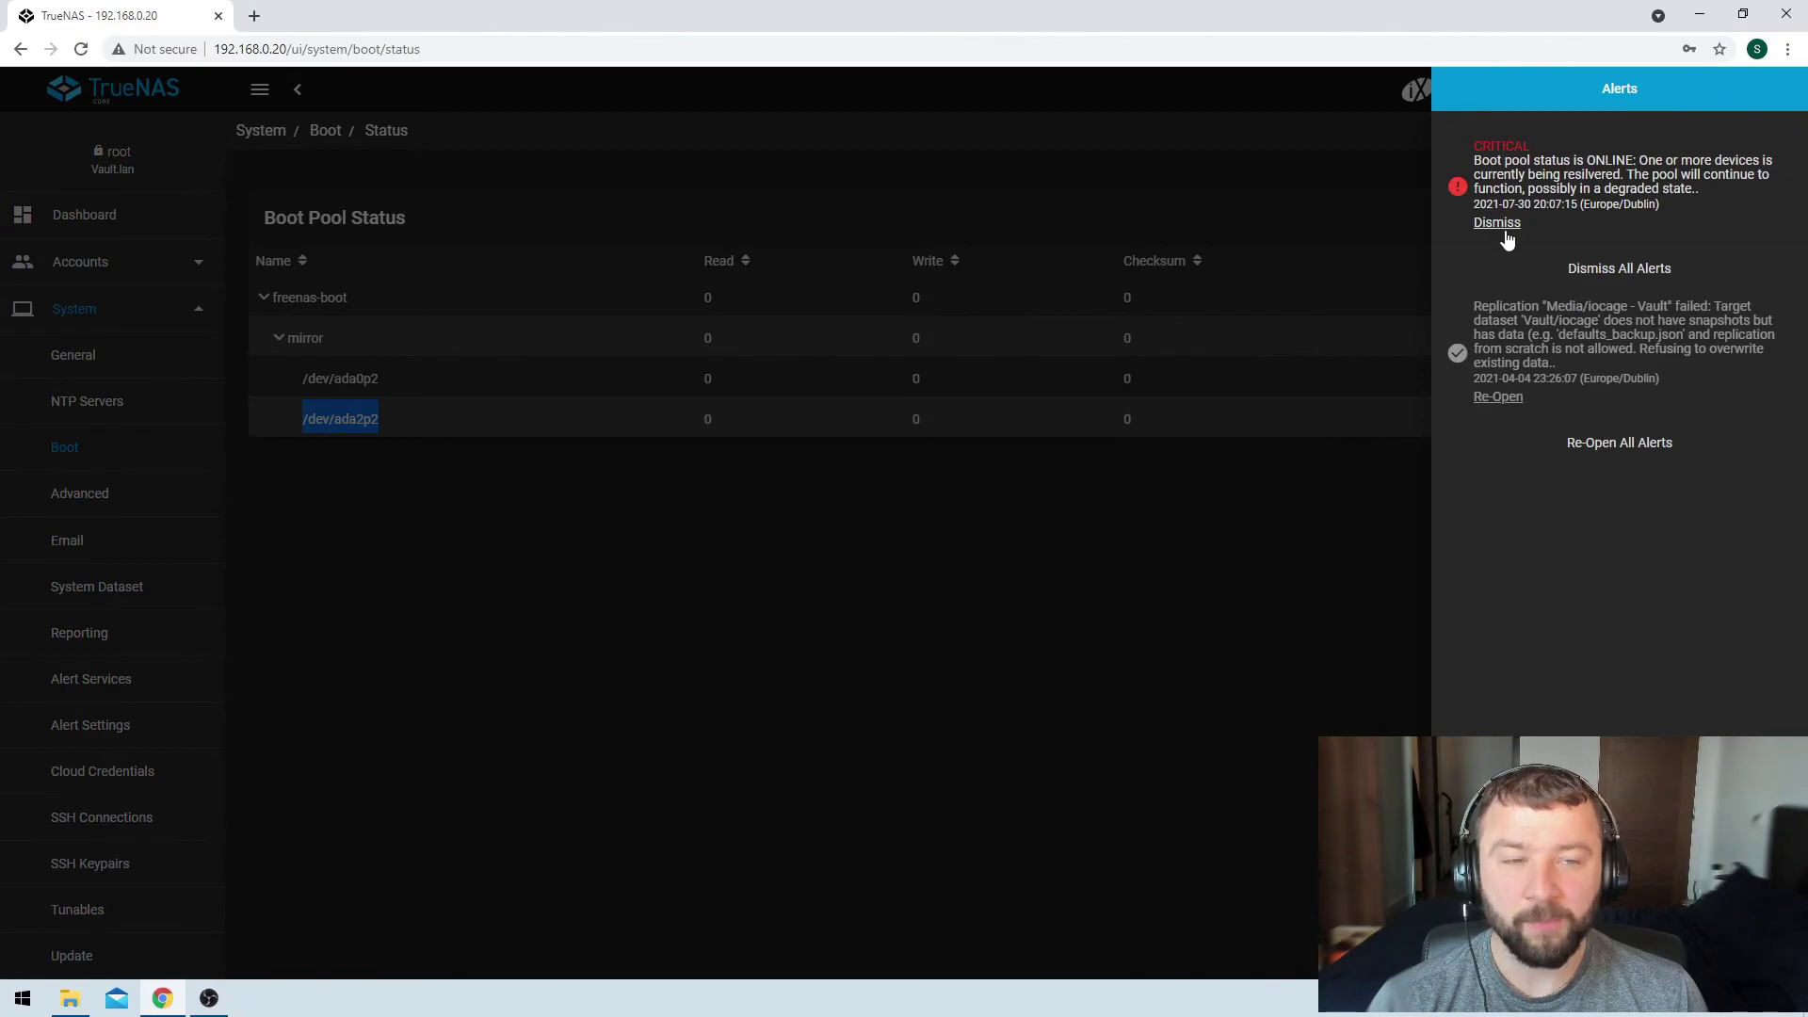
left_click(911, 550)
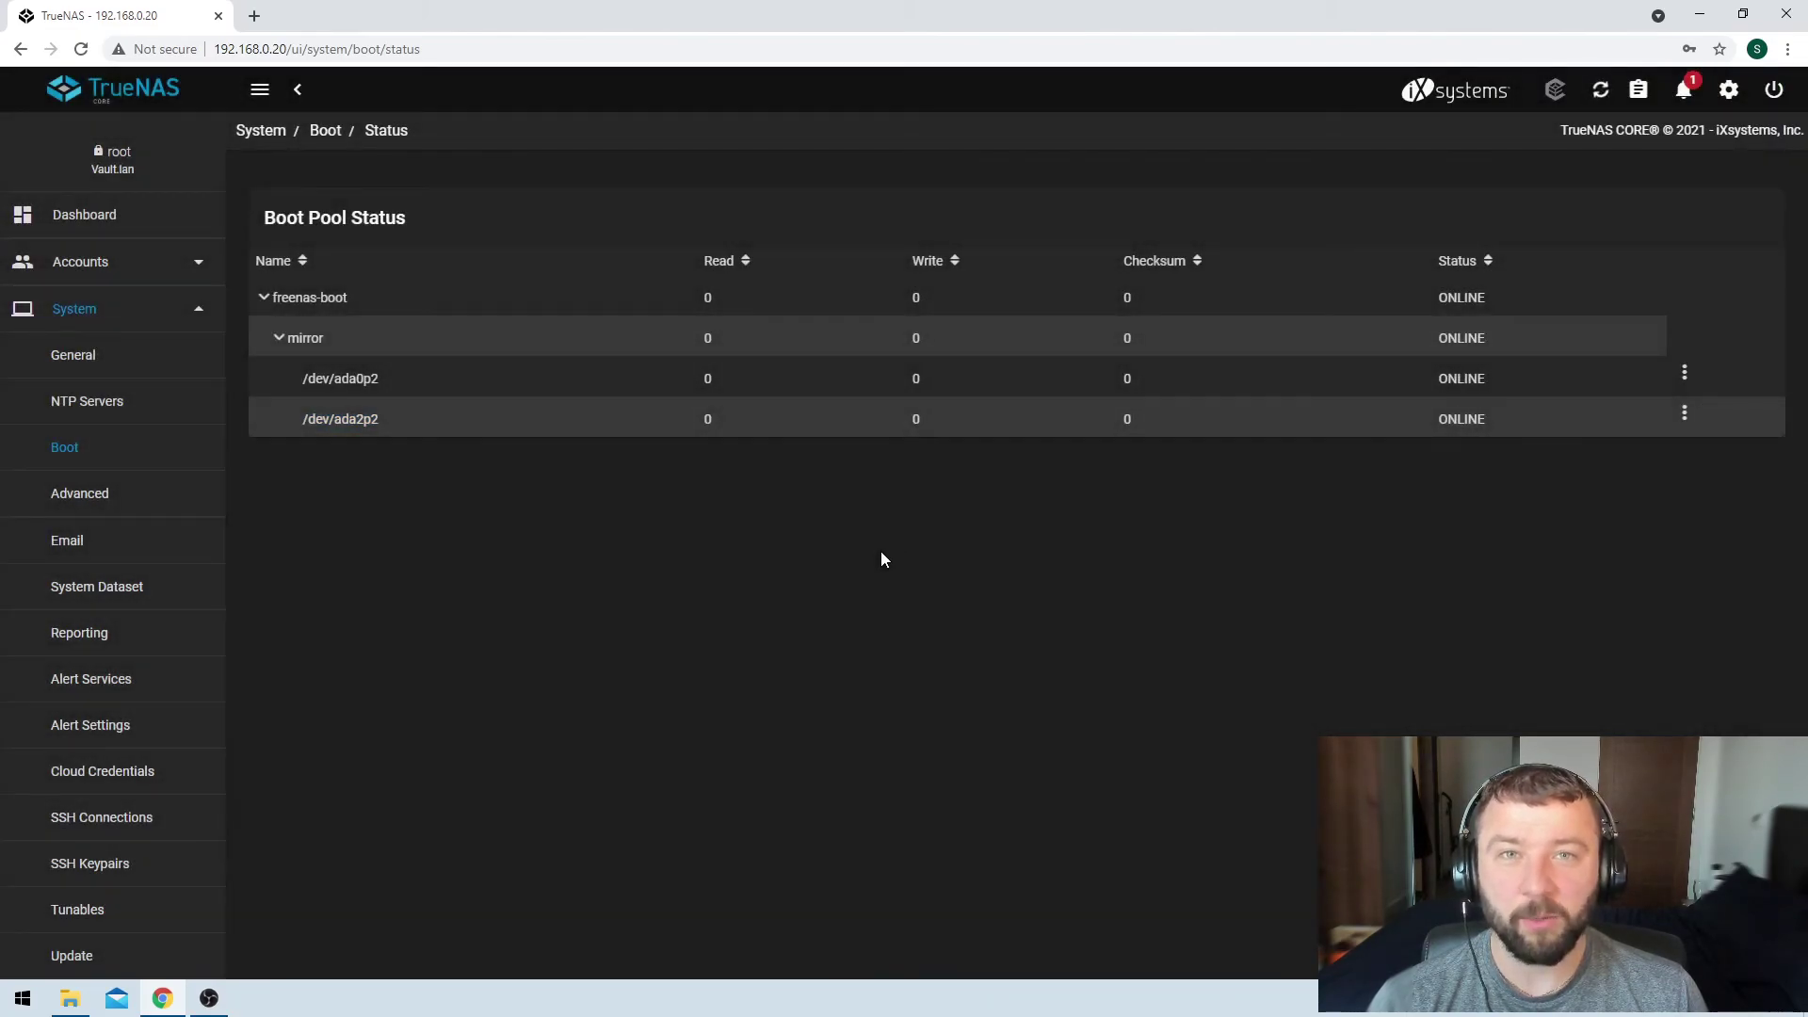